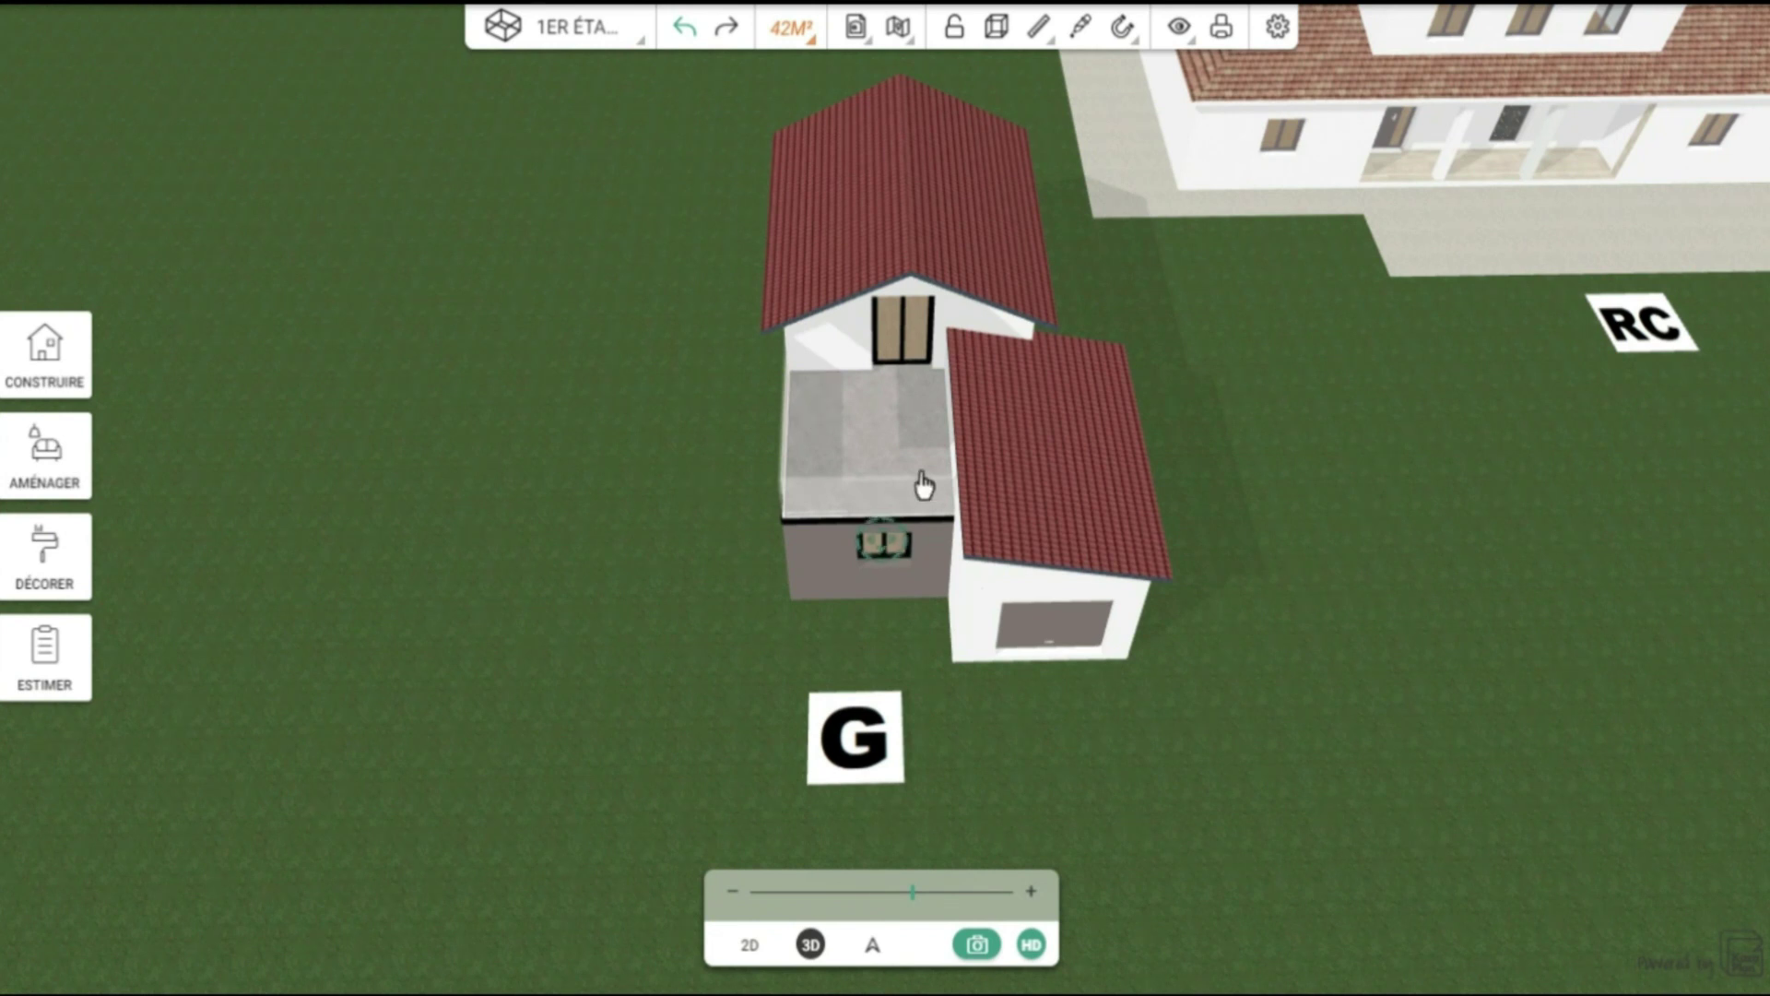
Step: View the garage house in 3D and display the plan of its first floor (1er étage)
drag(827, 681, 503, 556)
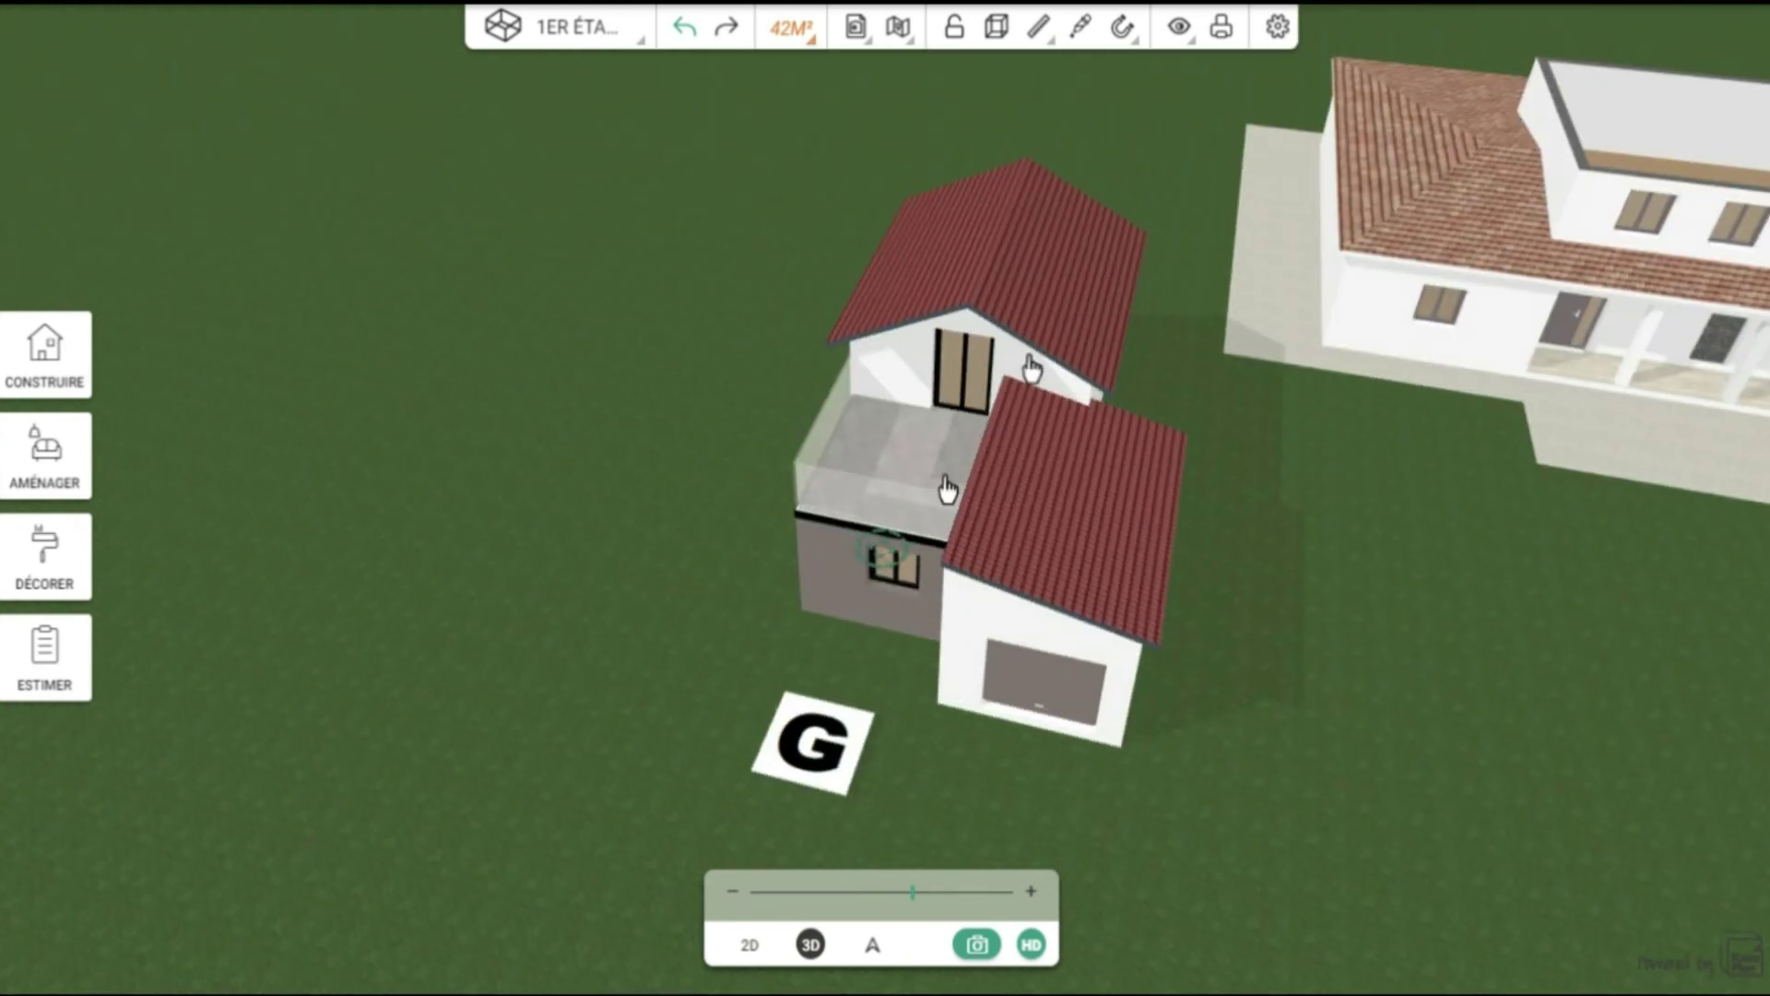
drag(887, 334, 884, 355)
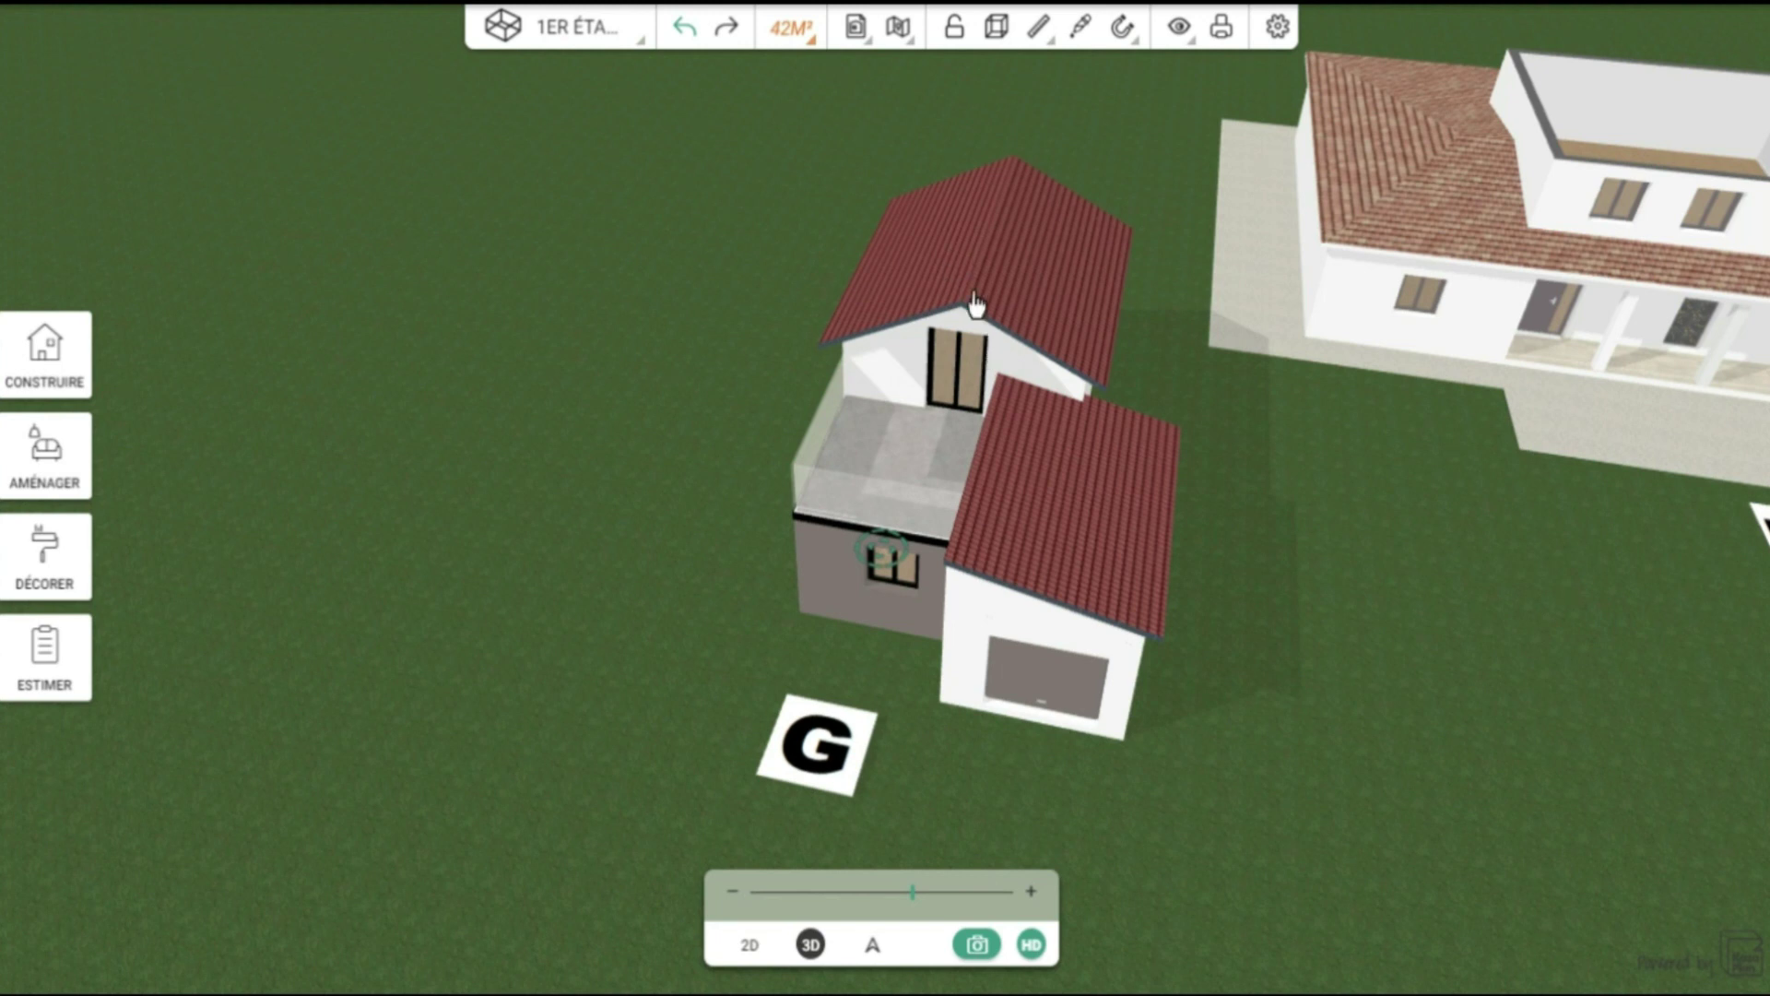
click(657, 311)
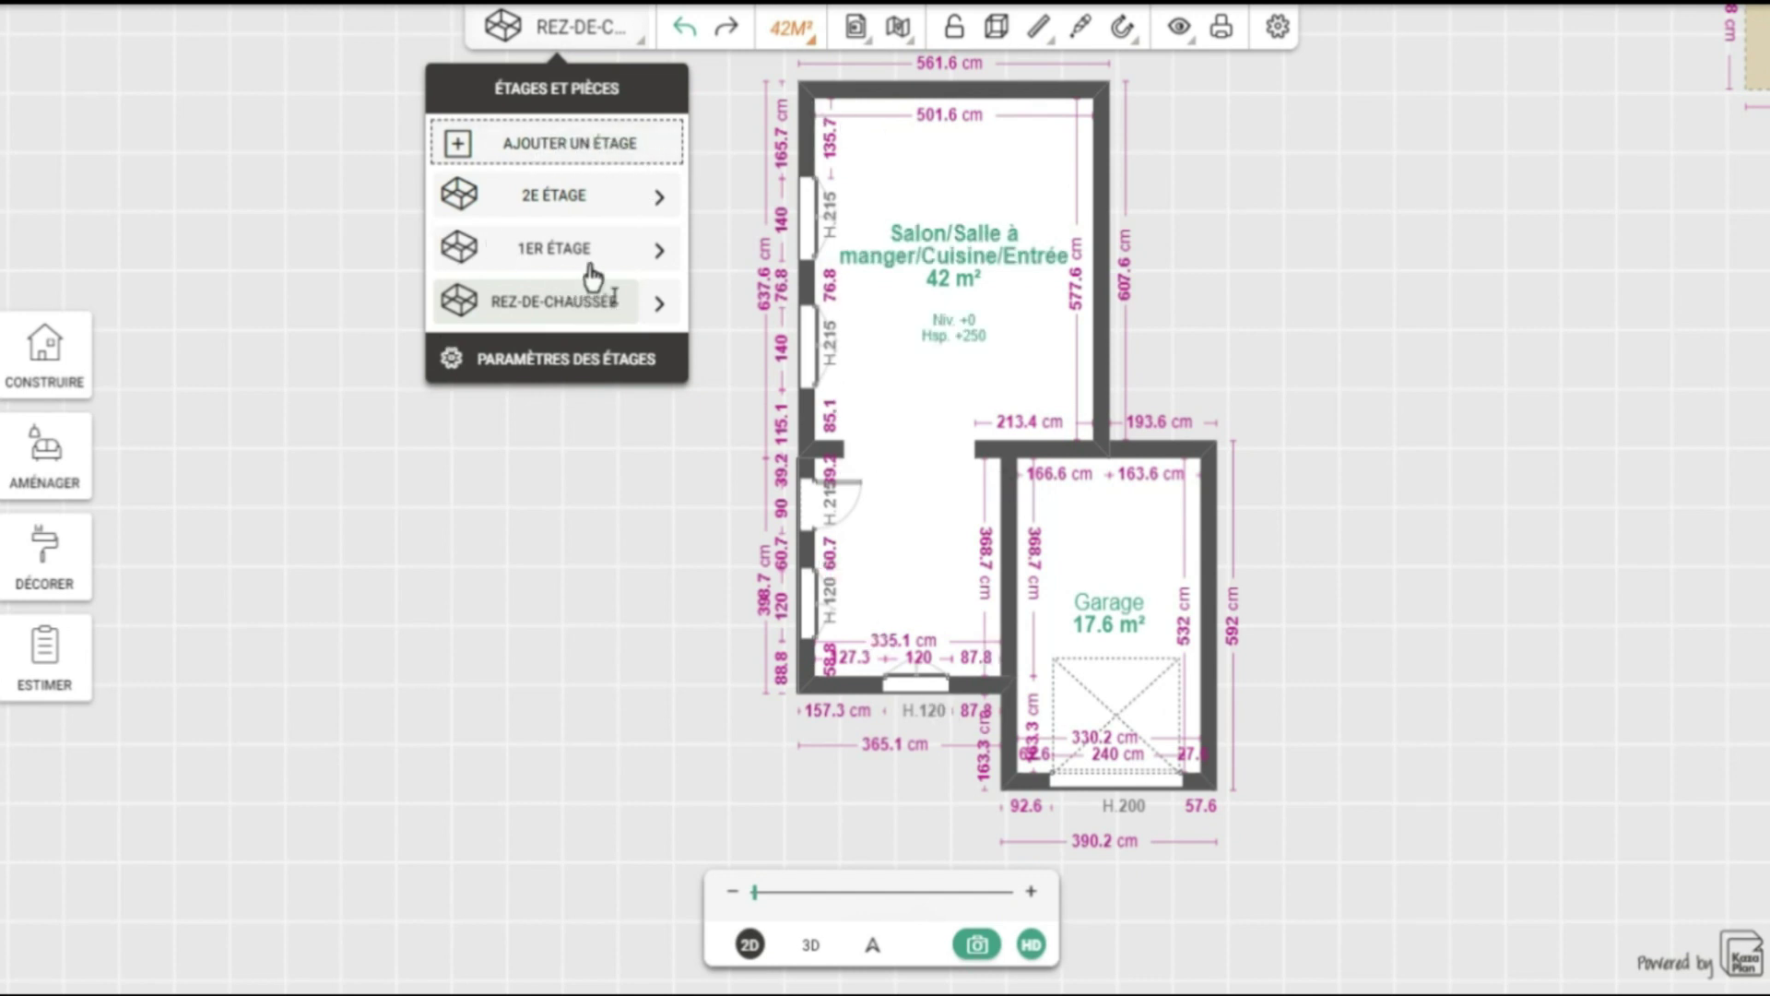
click(591, 257)
click(542, 90)
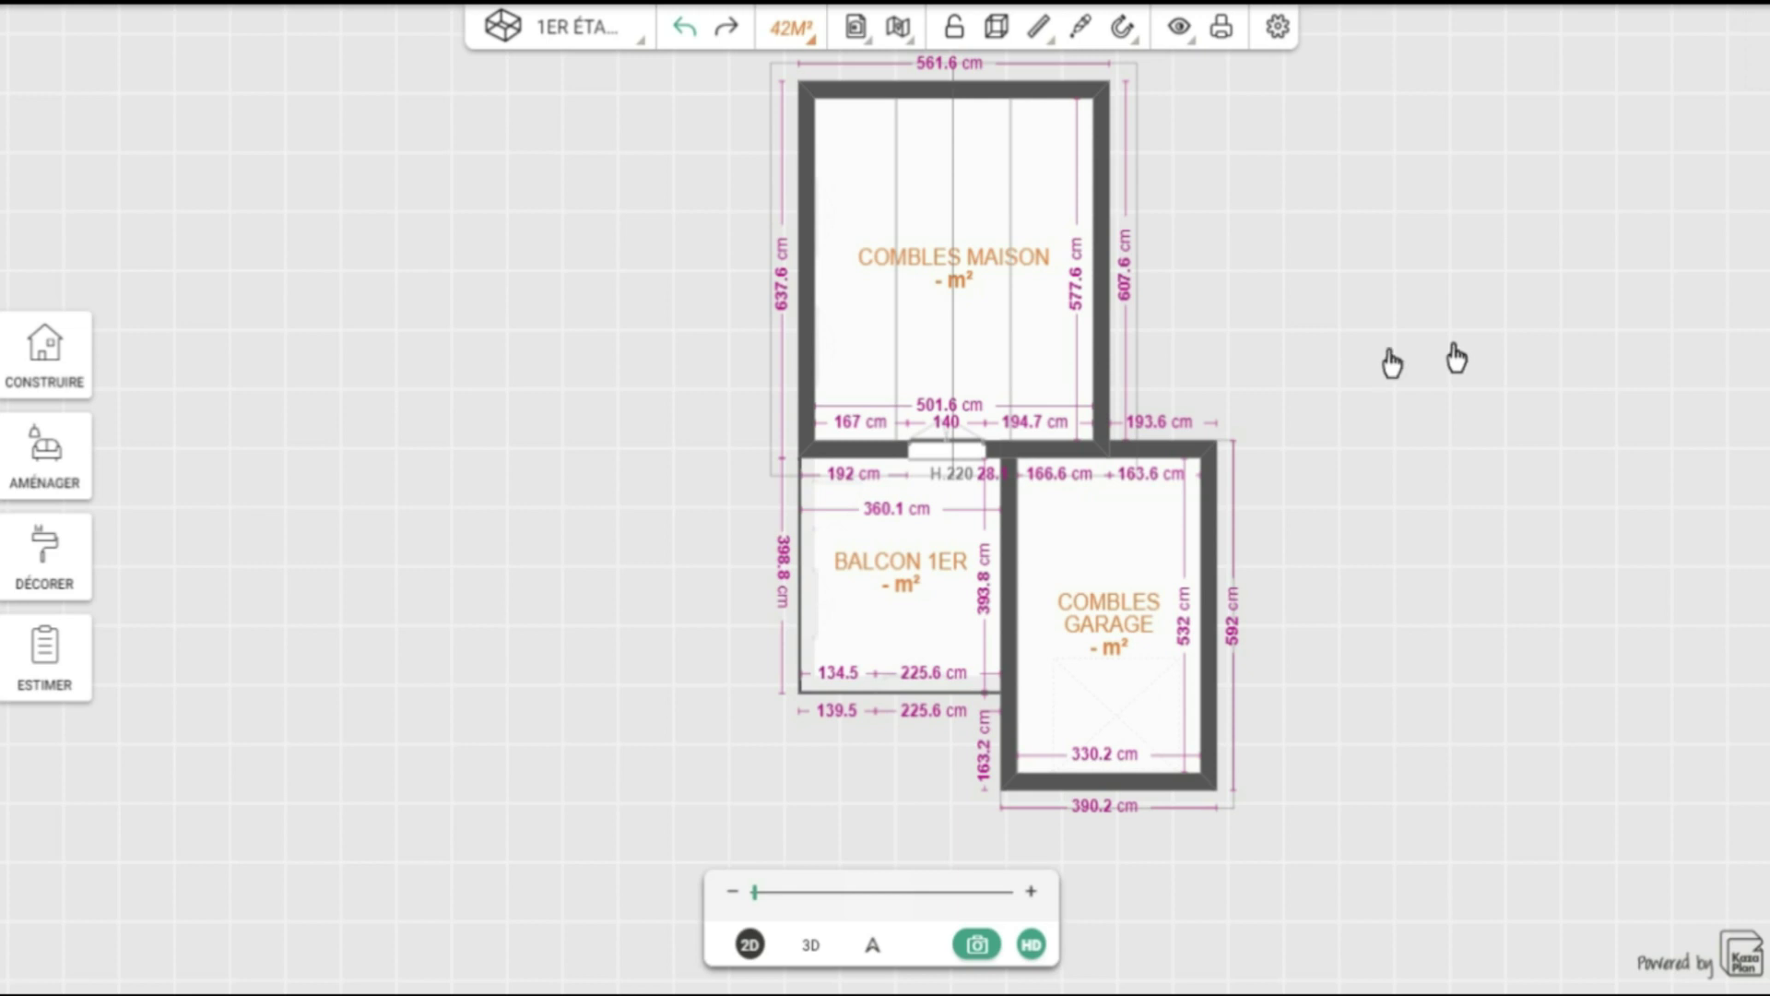
Step: Inspect the balcony's outer wall and the wall between the balcony and the garage attic on the first floor
click(801, 554)
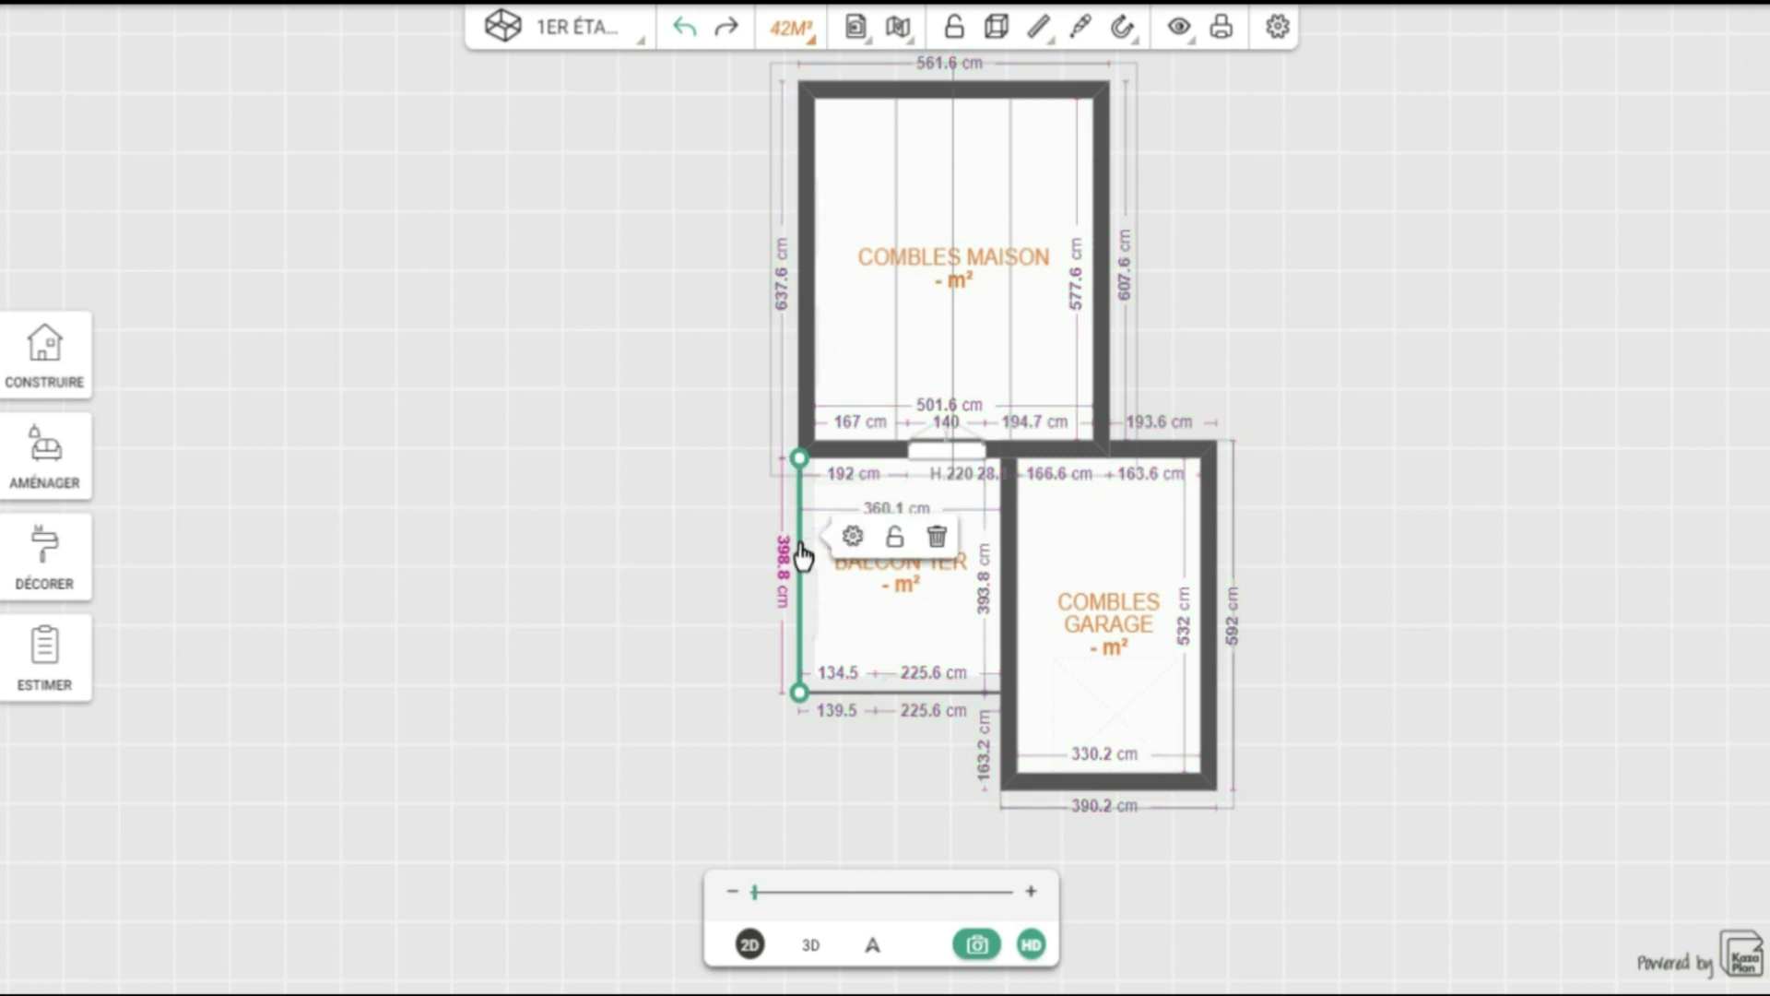
click(852, 536)
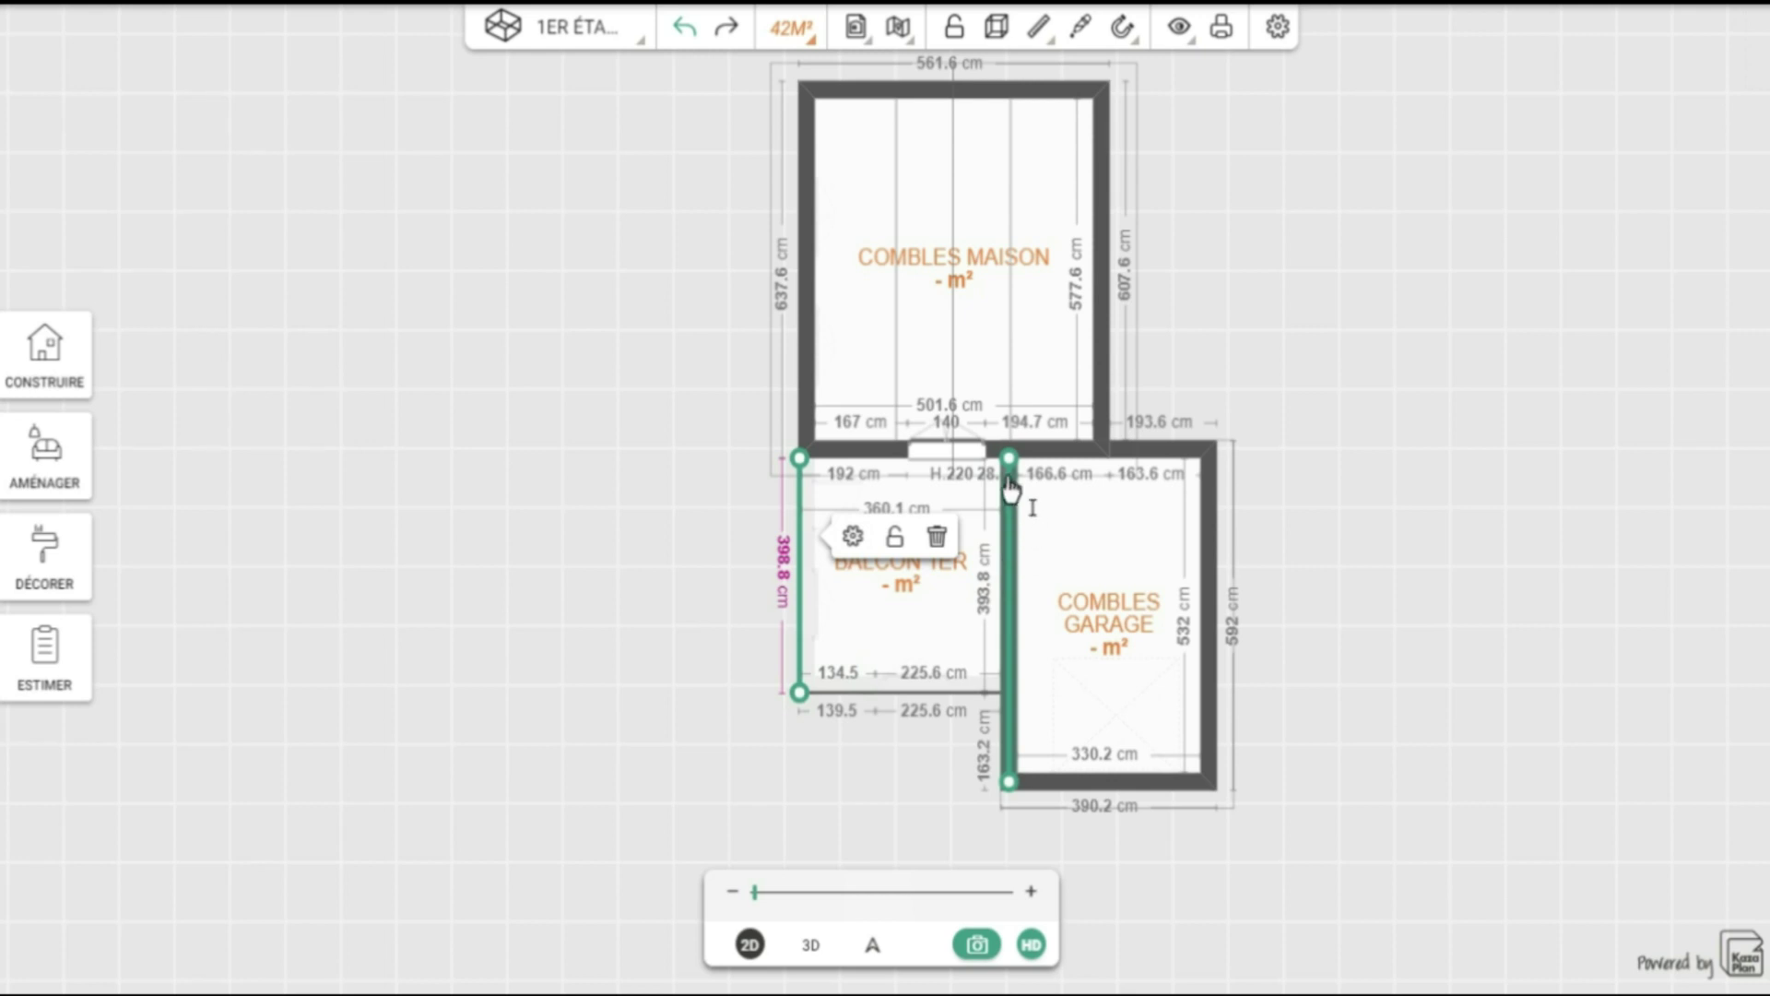
click(1009, 587)
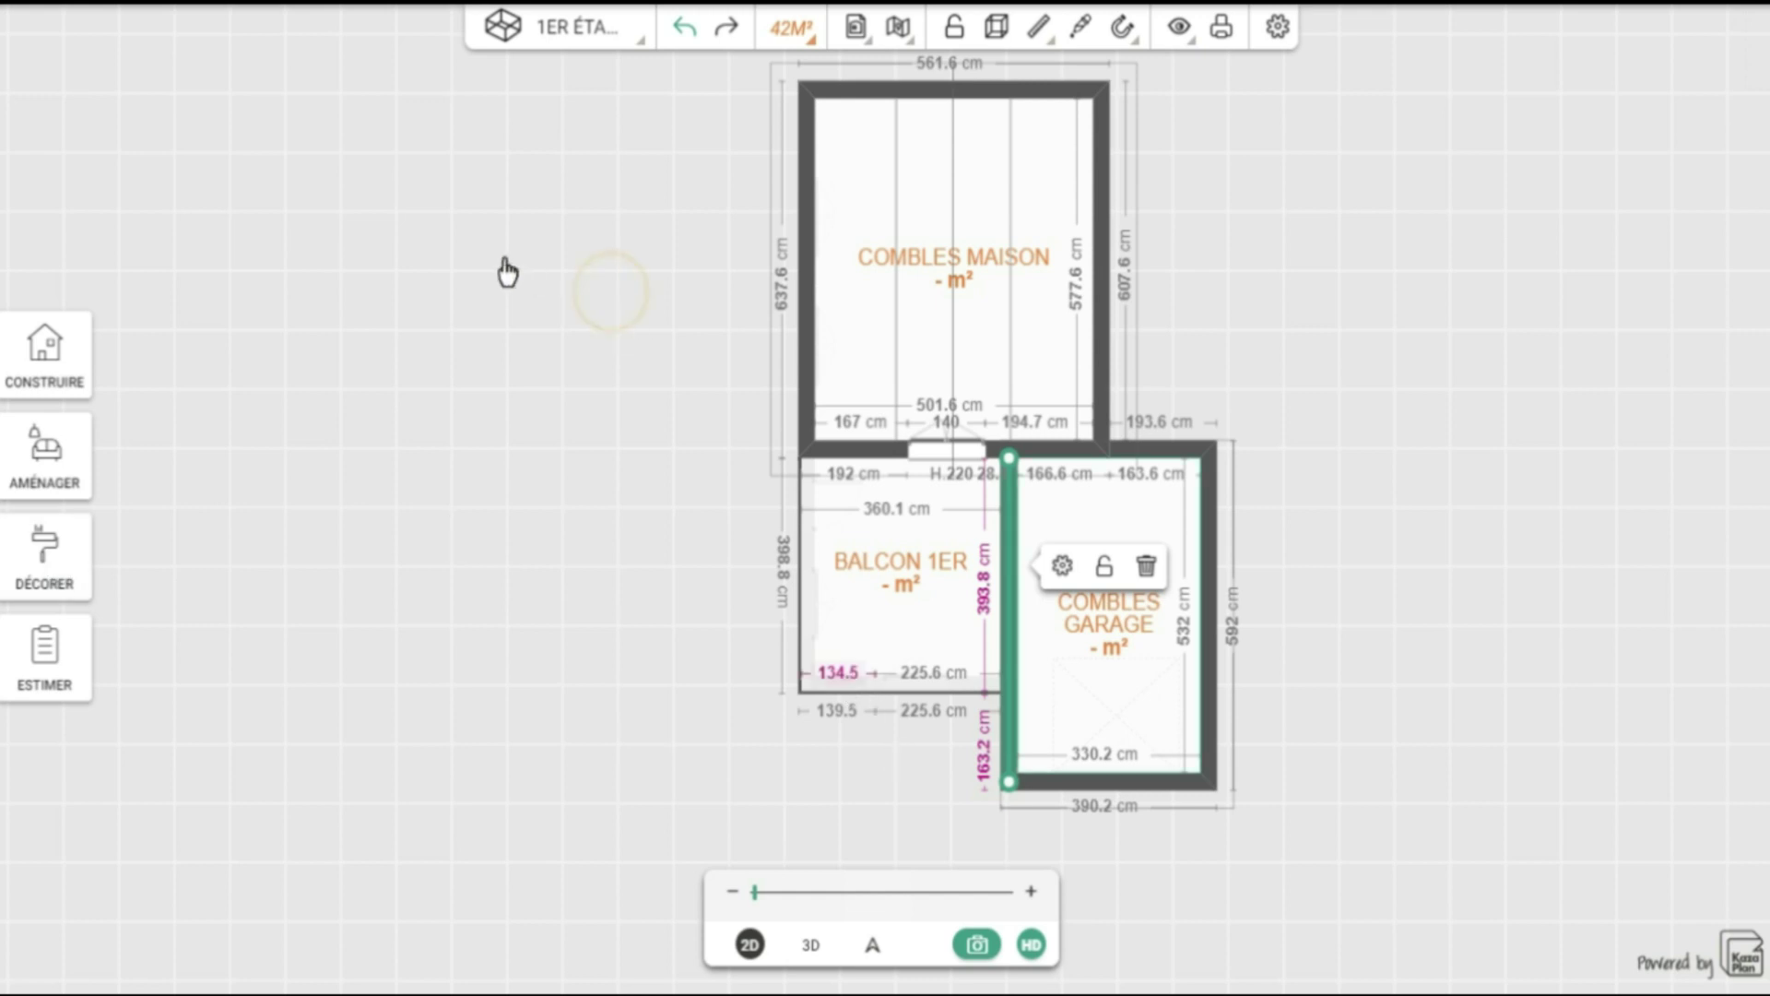
drag(357, 356, 96, 442)
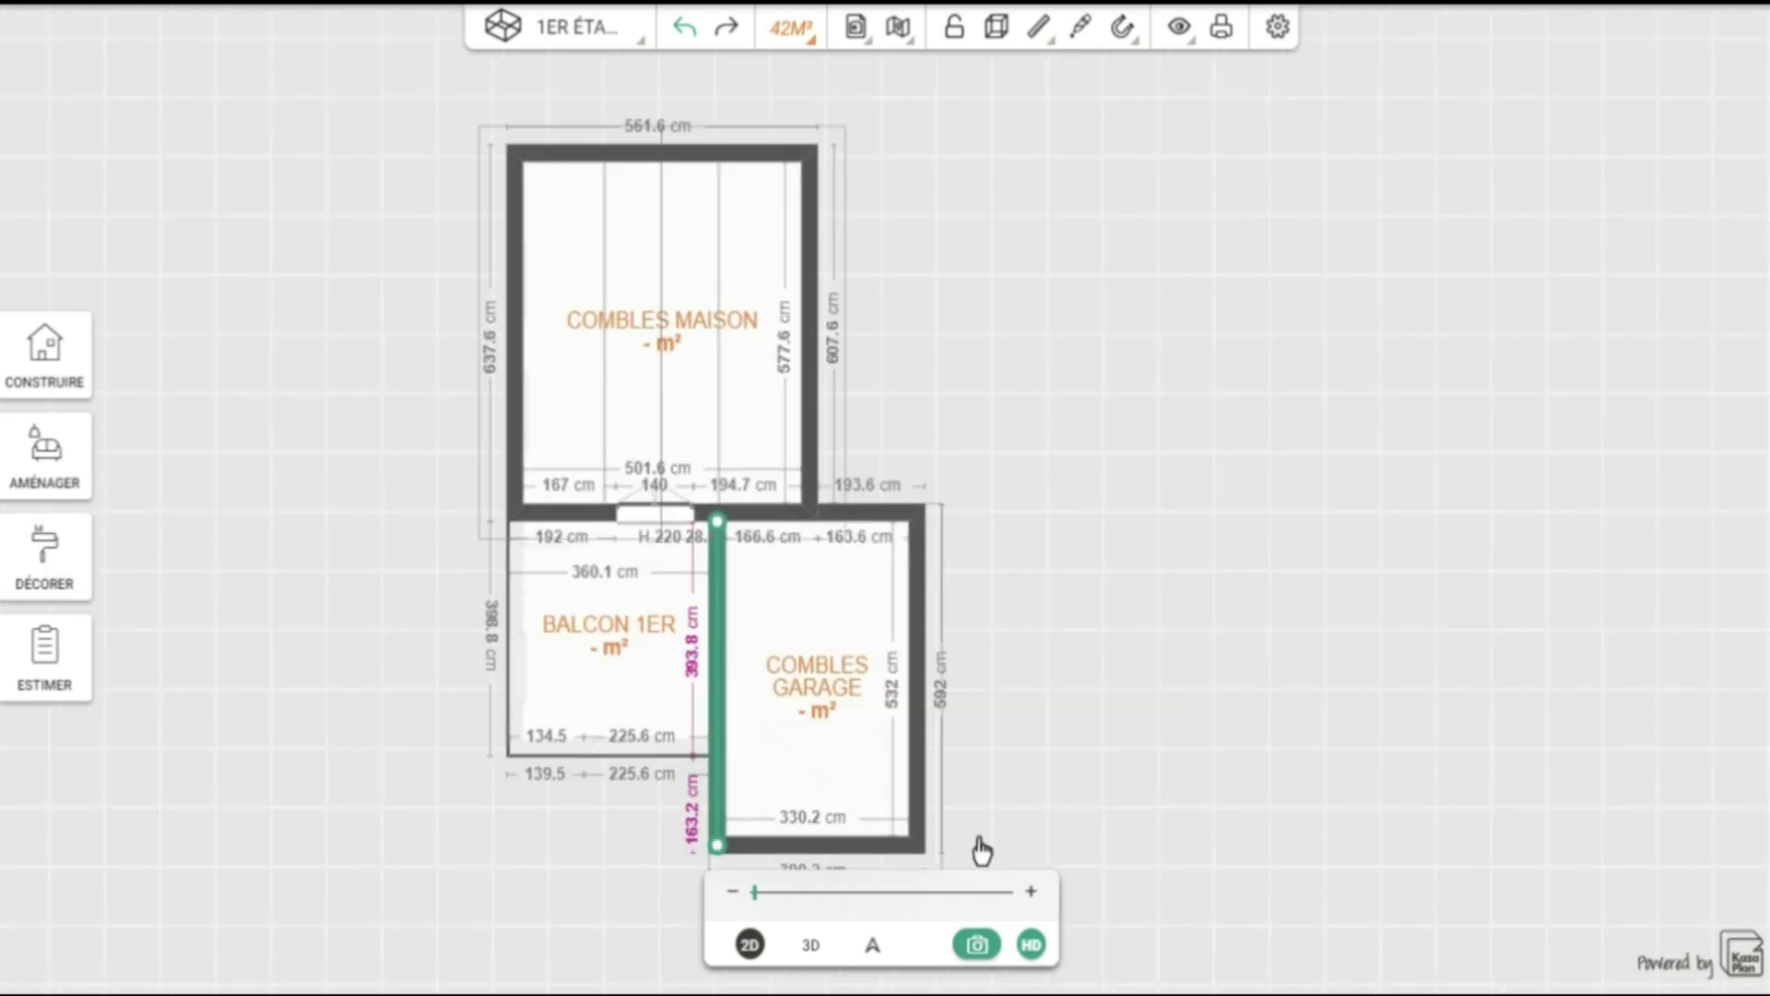
drag(1044, 581, 1090, 467)
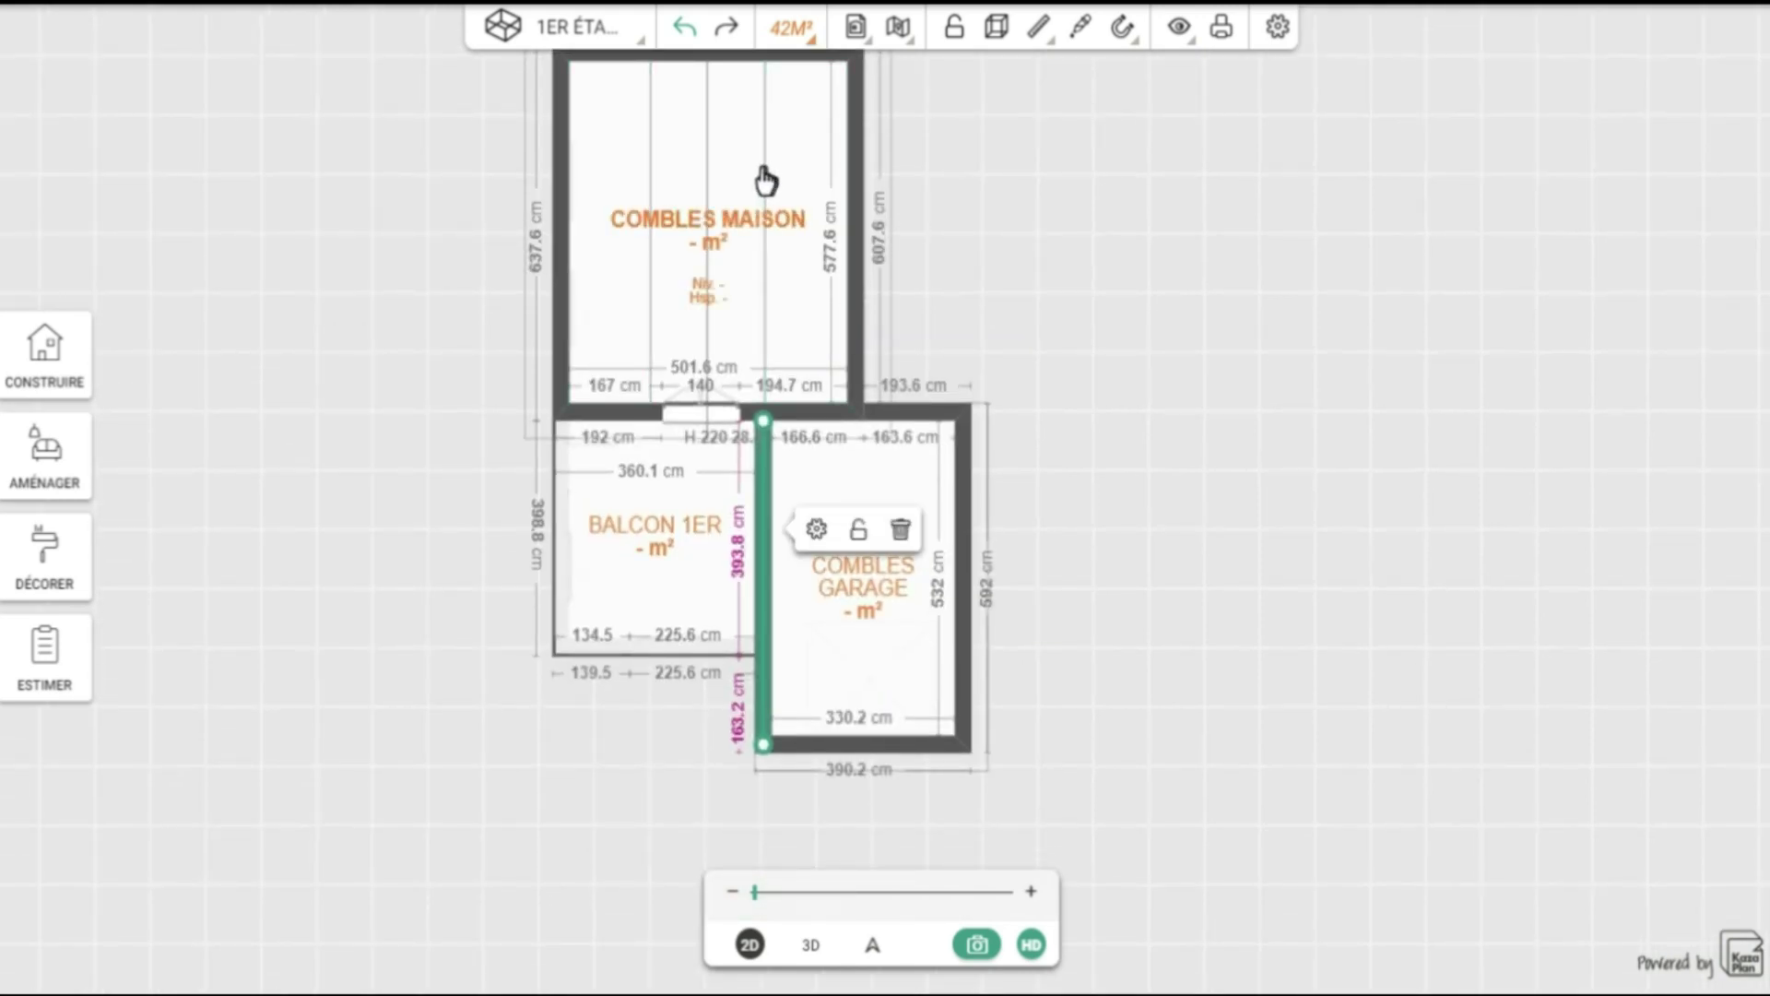
Step: Open the pitched roofs for editing and examine the slope settings of Combles Maison and Combles Garage
click(765, 173)
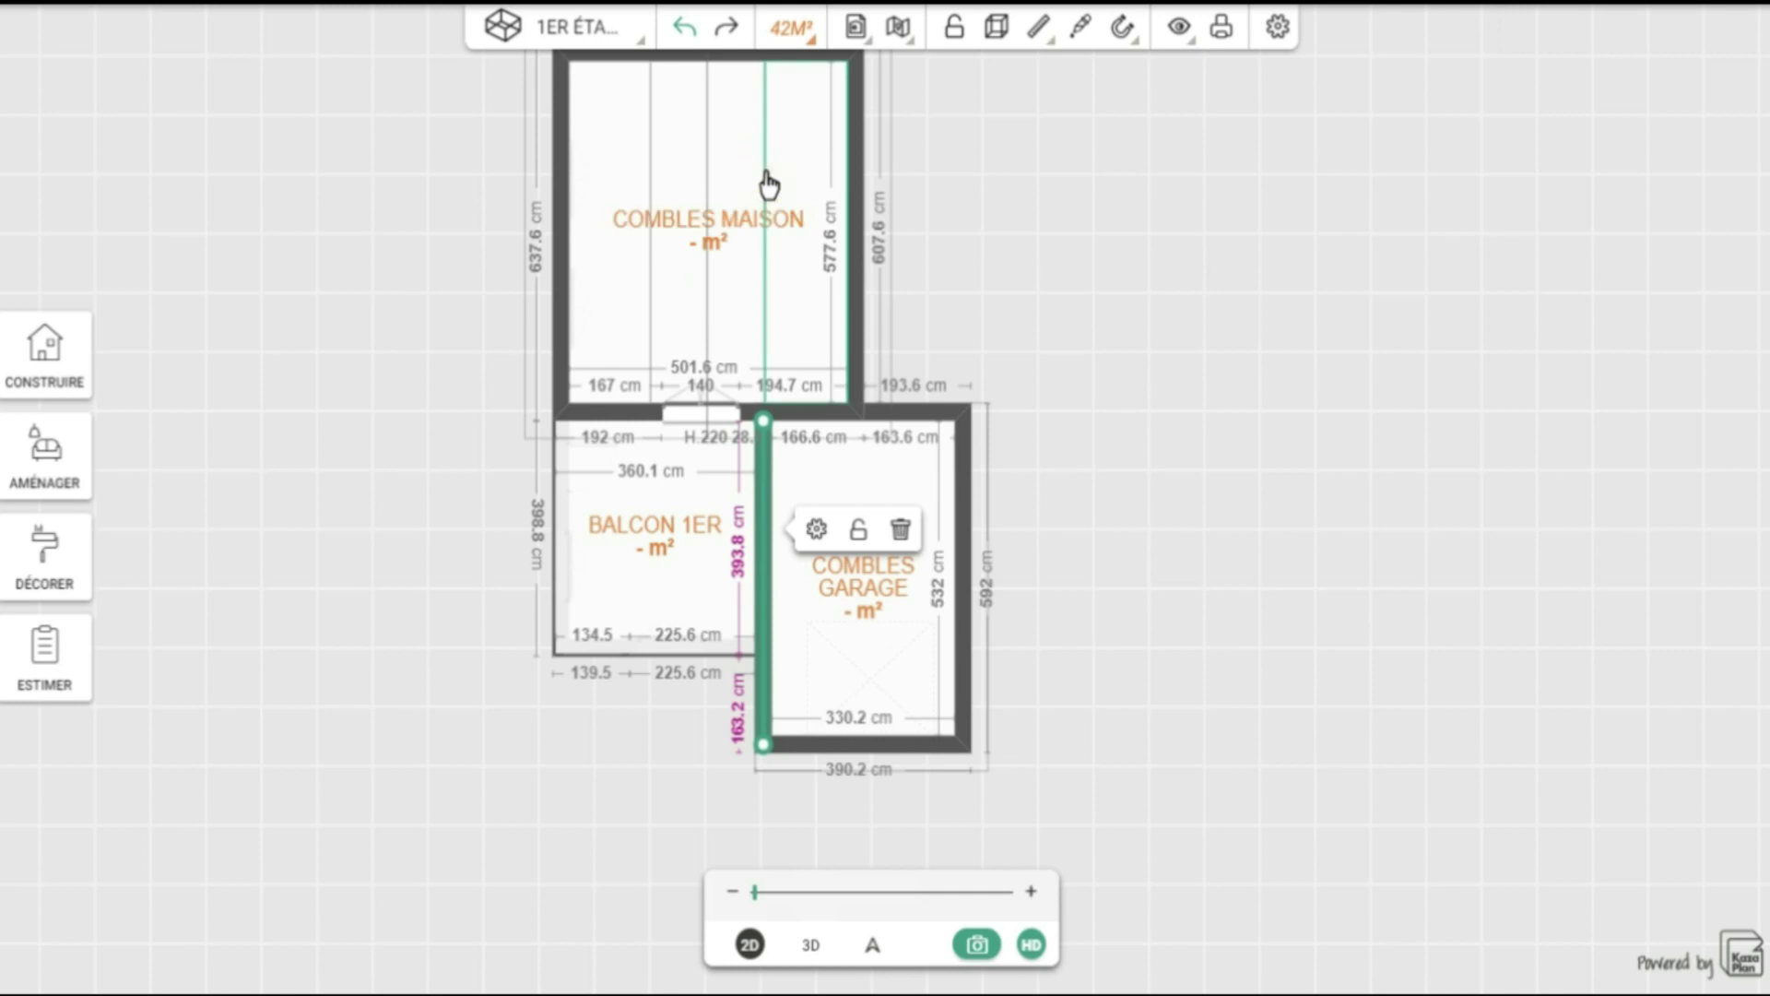
click(765, 175)
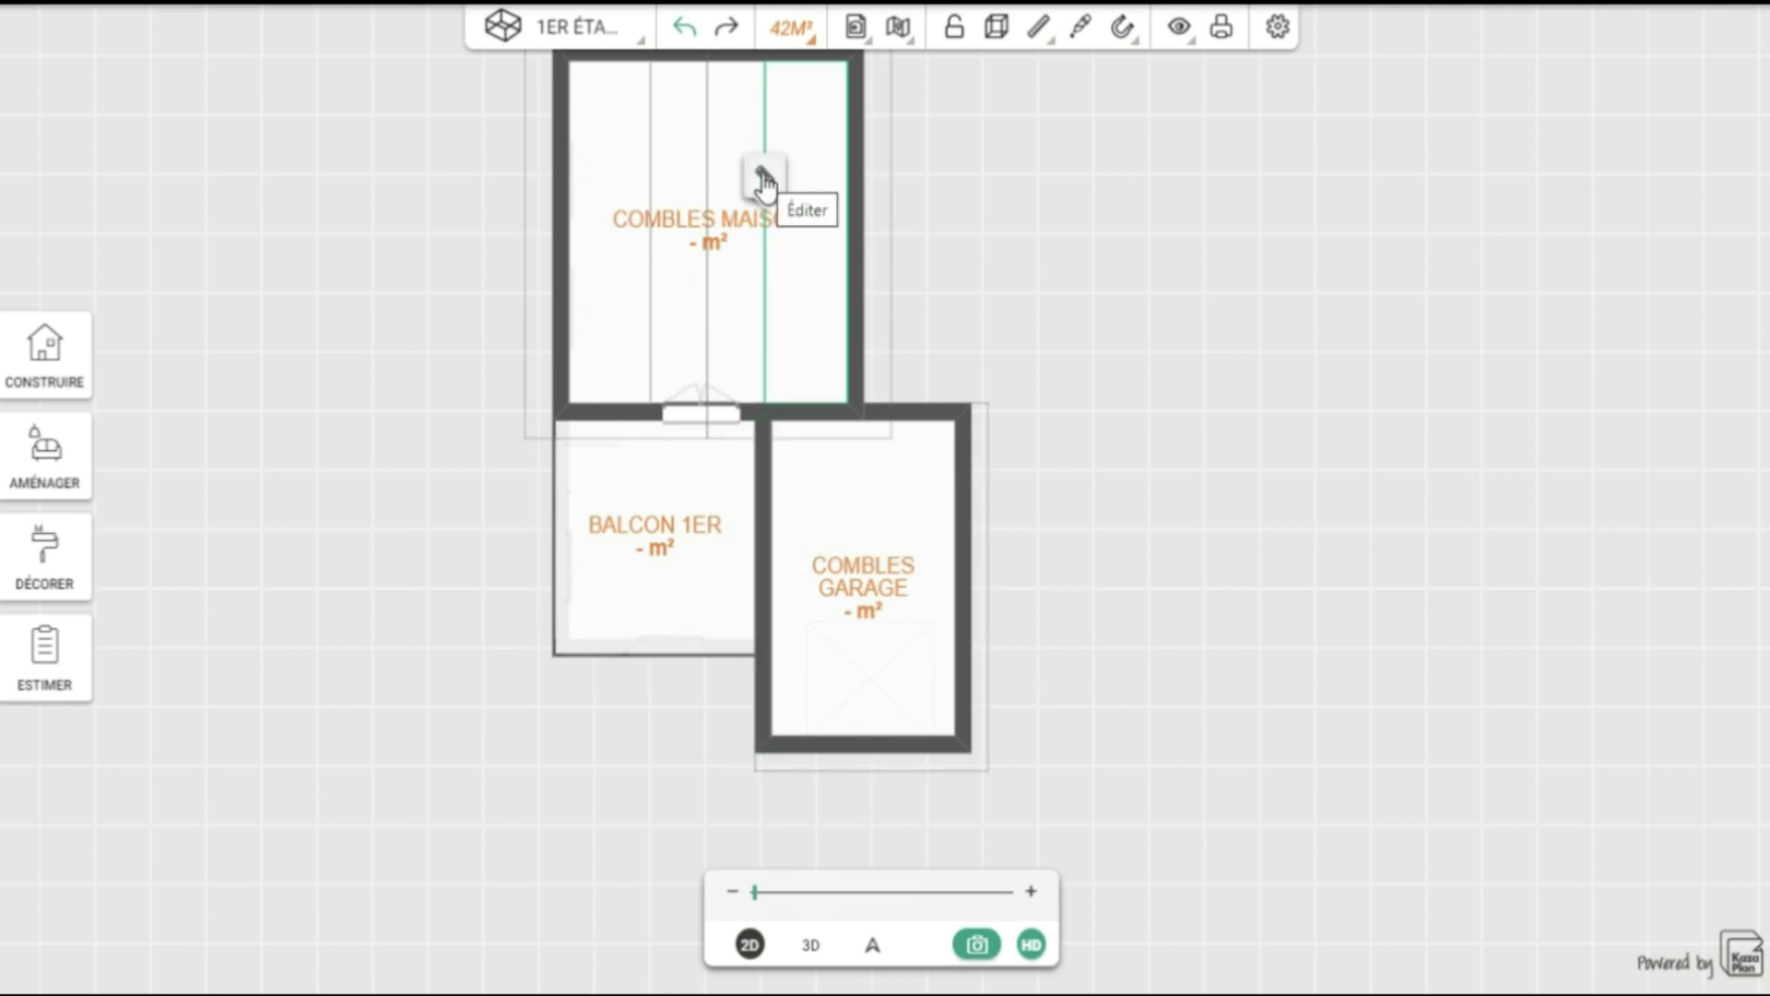
click(763, 175)
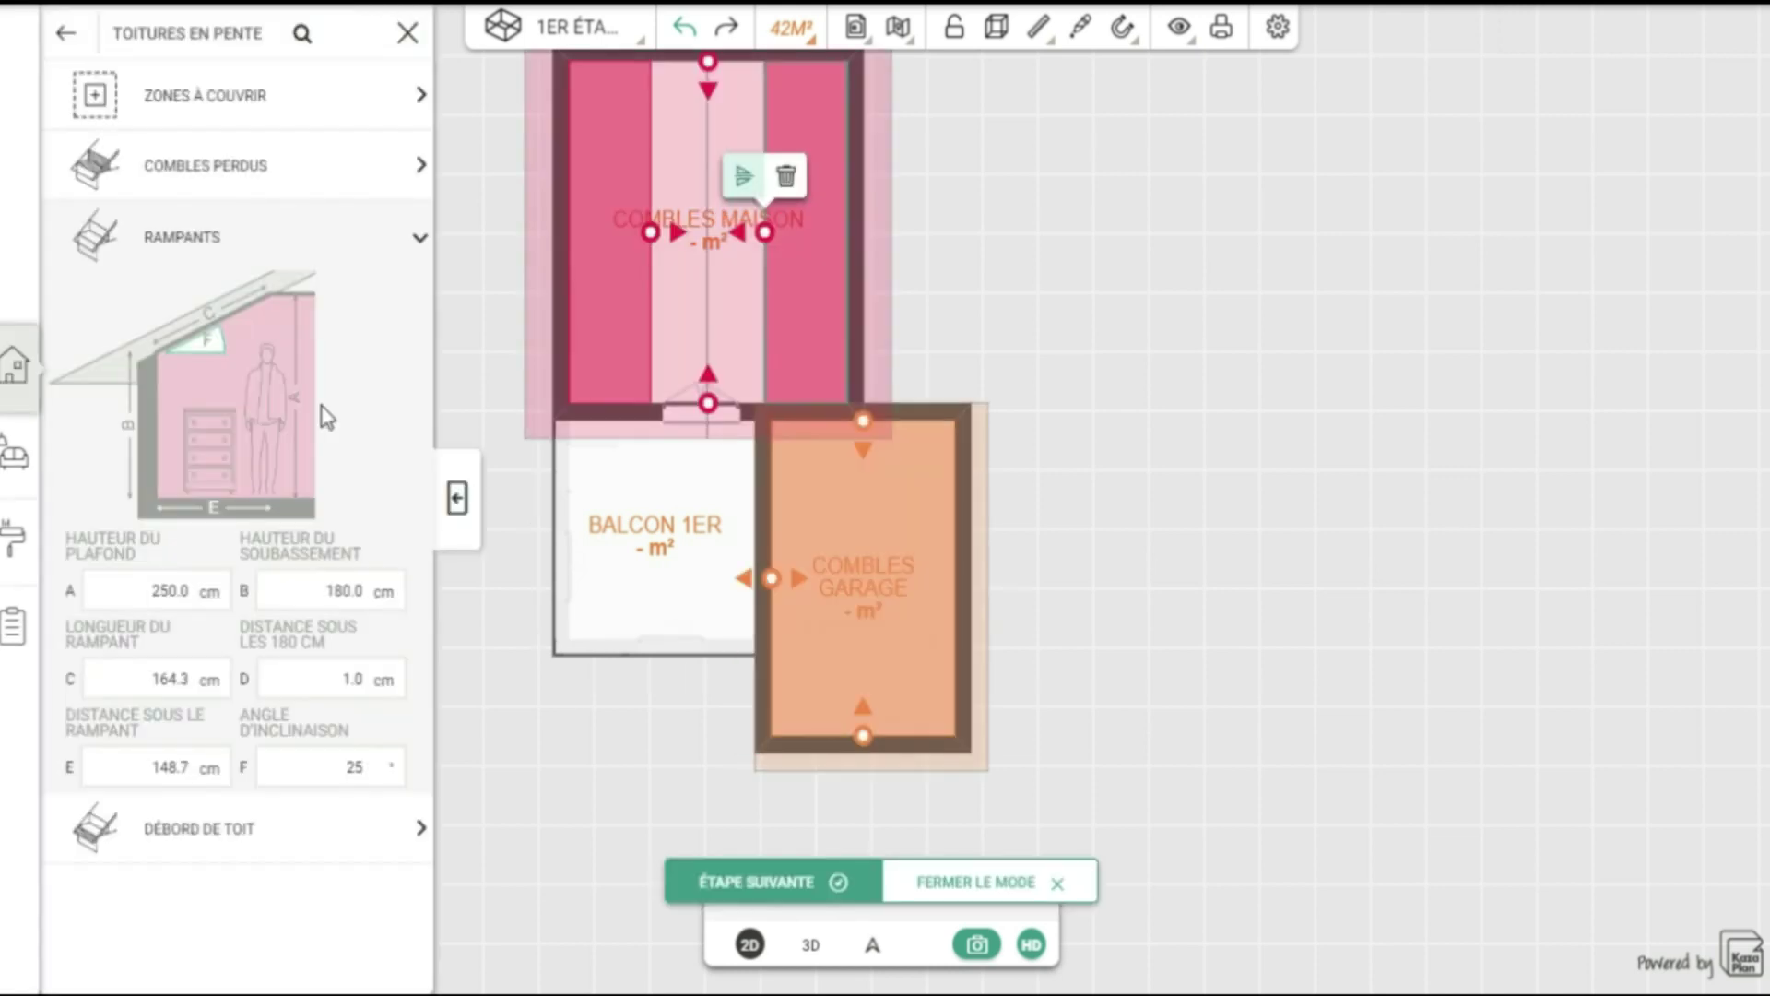
click(771, 581)
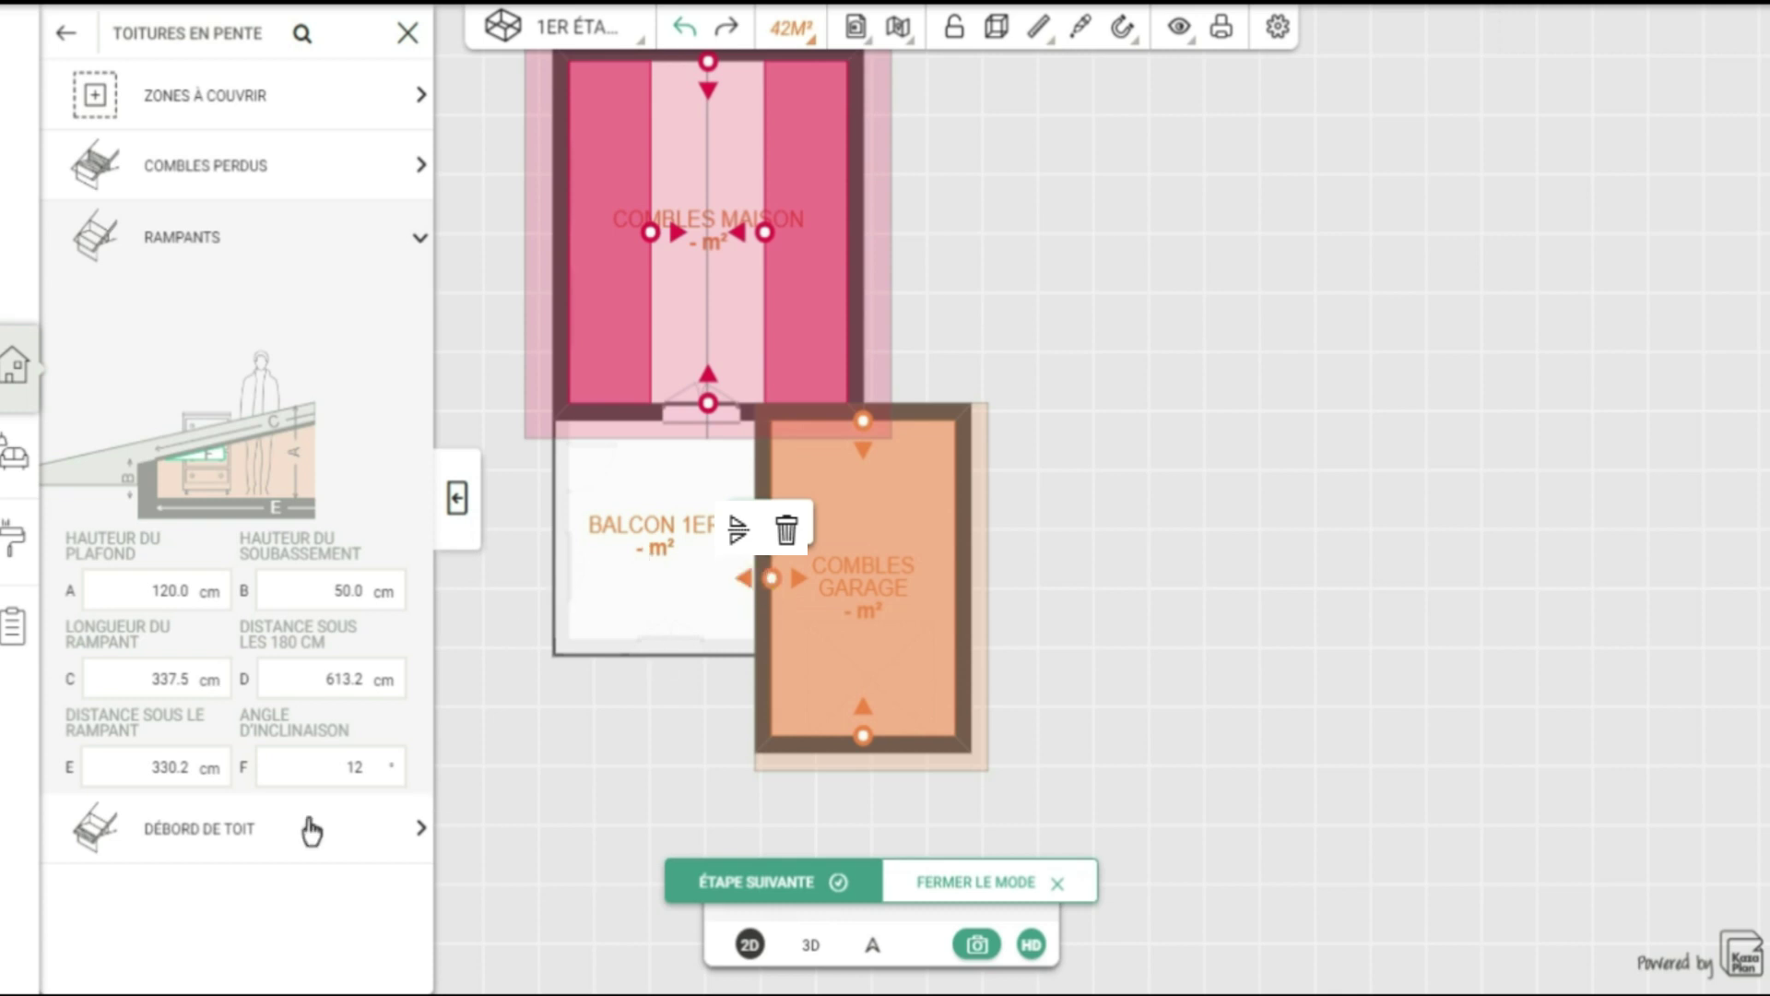
Step: Extend the upper half of the Combles Garage roof overhang outward on the side away from the balcony
click(225, 832)
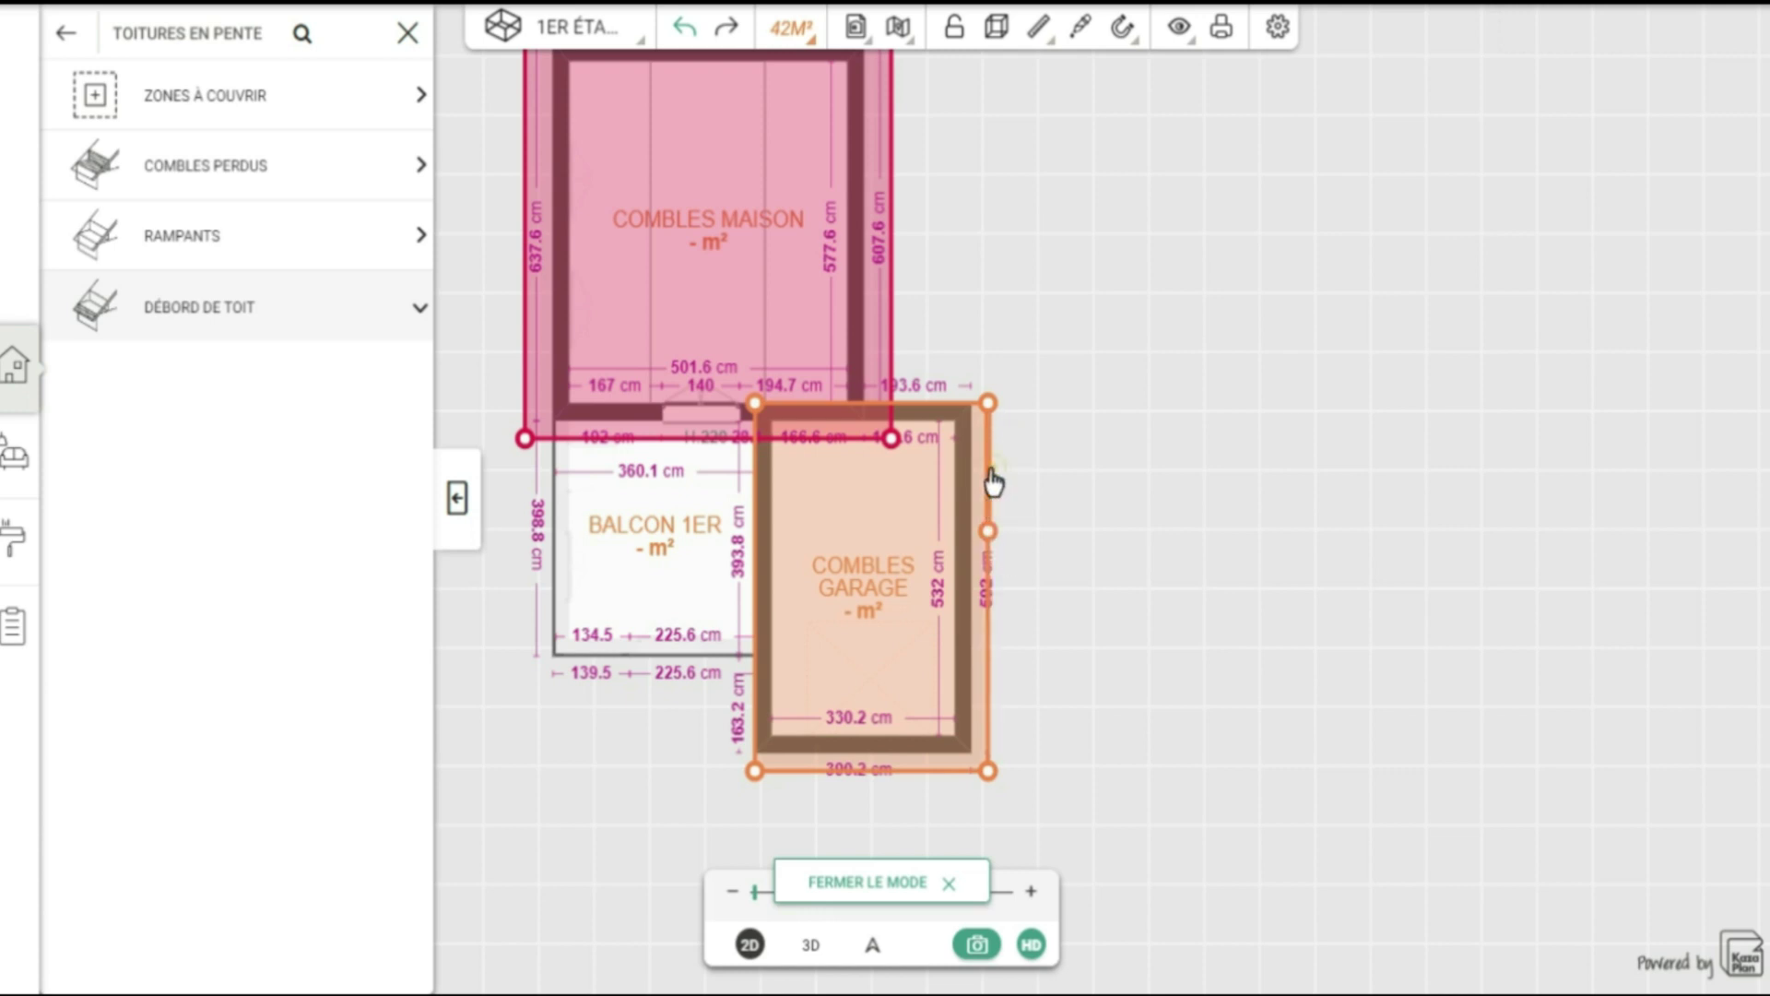
drag(1104, 467, 1115, 466)
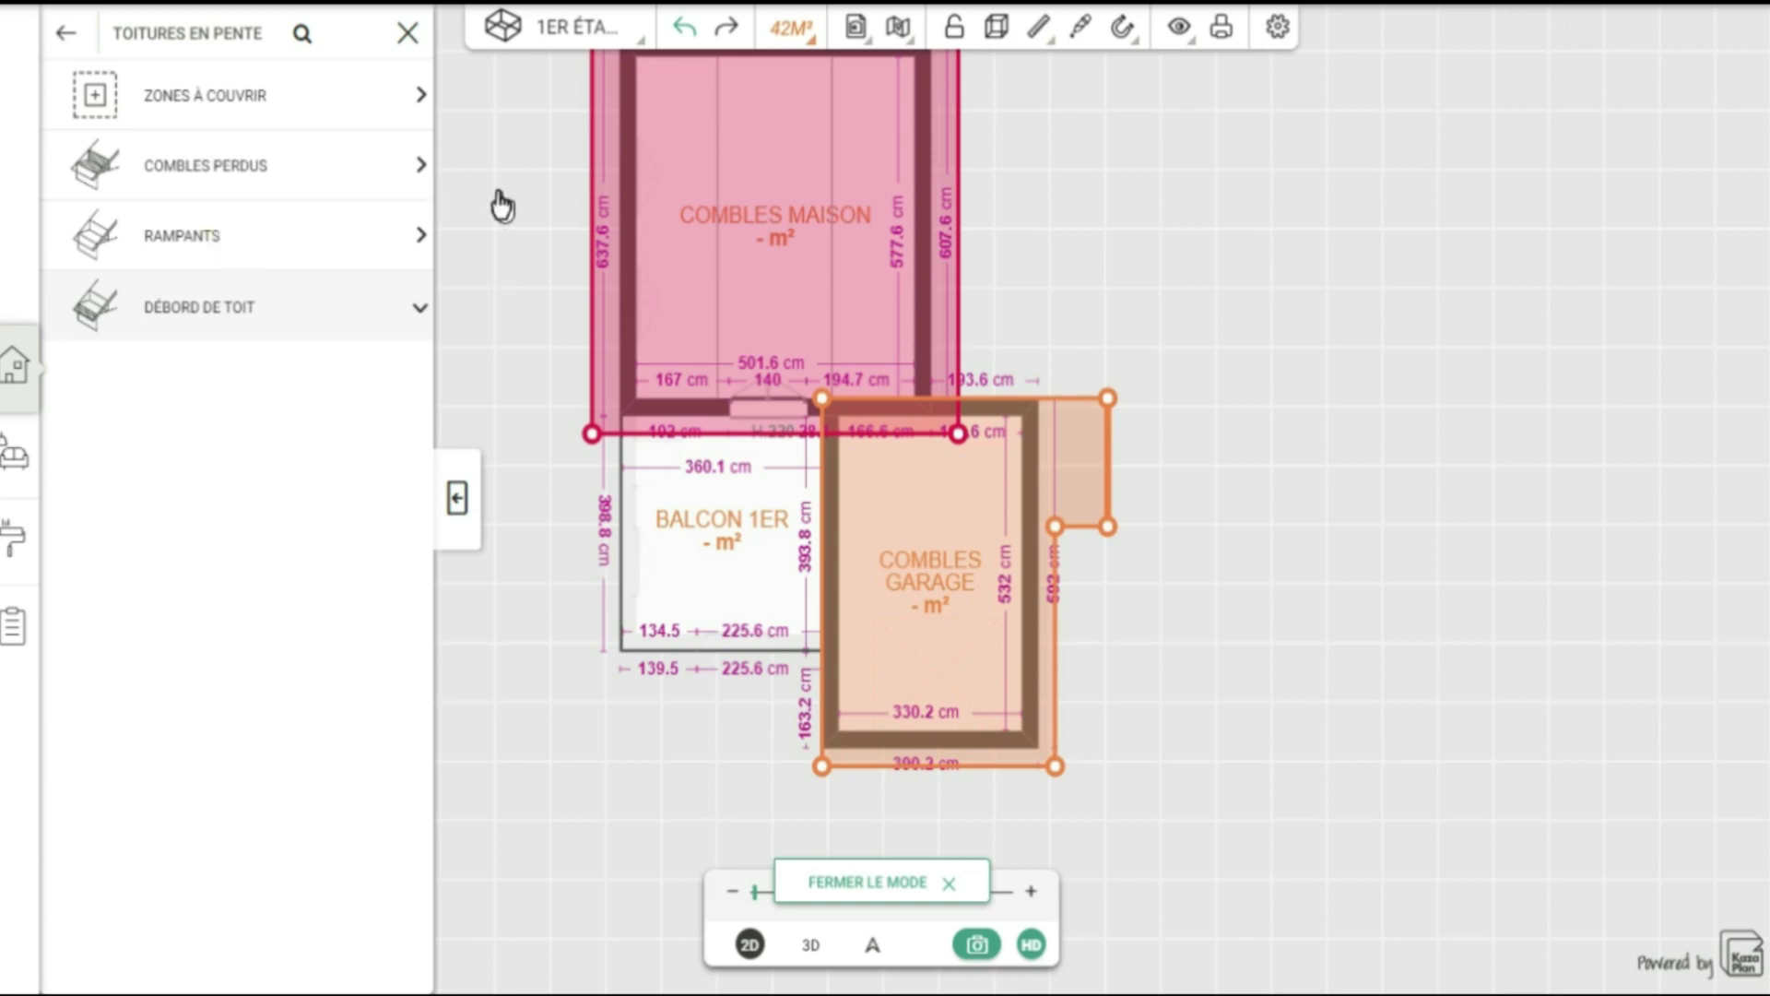
Step: Examine the left slope's settings on the Combles Maison roof and return to the roof overhang mode
click(545, 81)
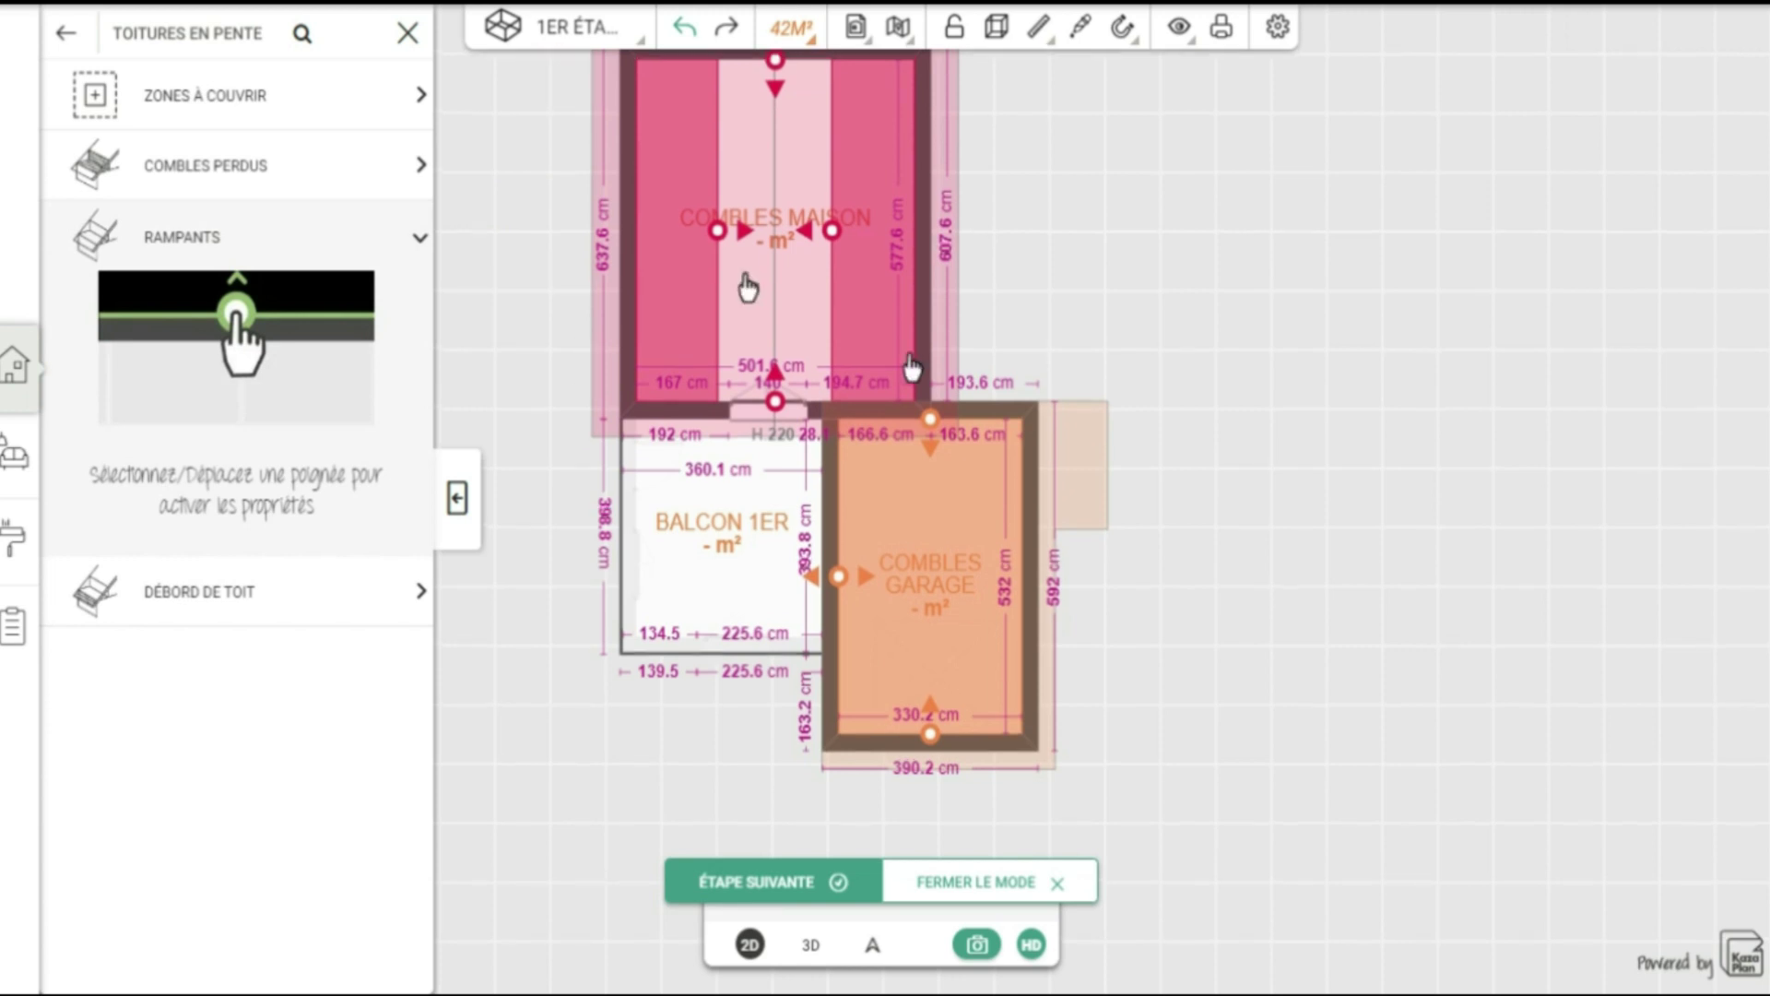
drag(747, 288, 806, 562)
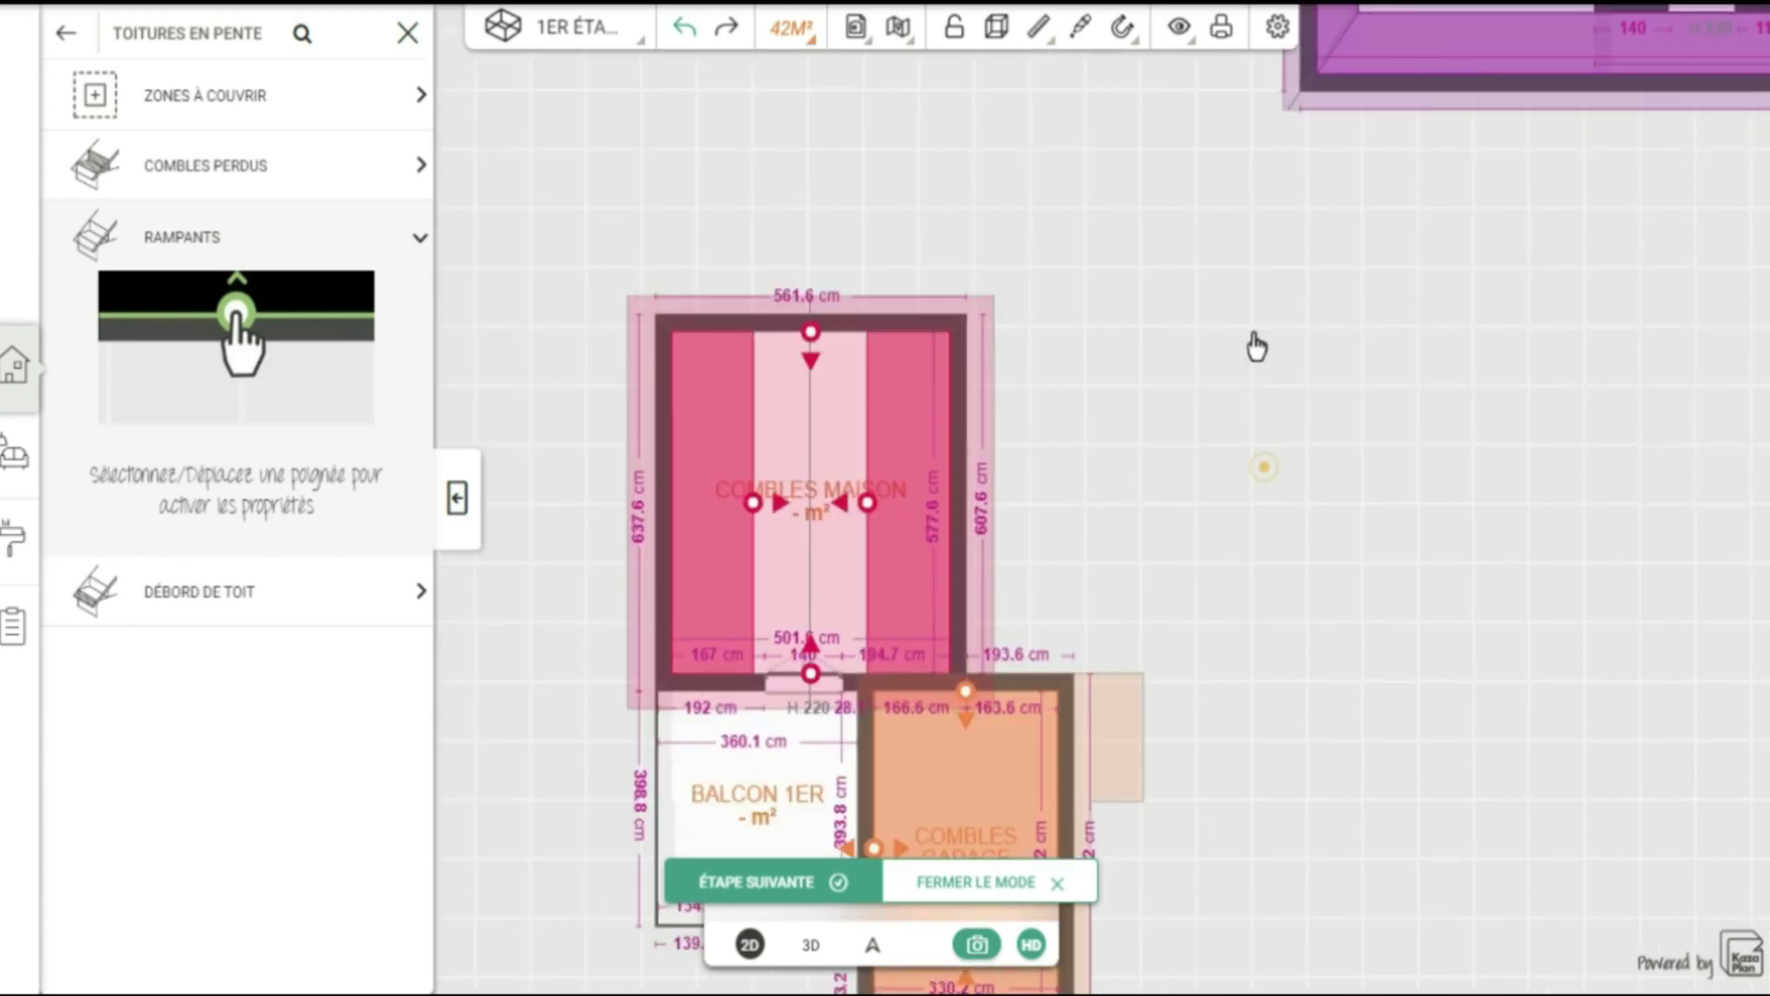
drag(752, 501, 747, 468)
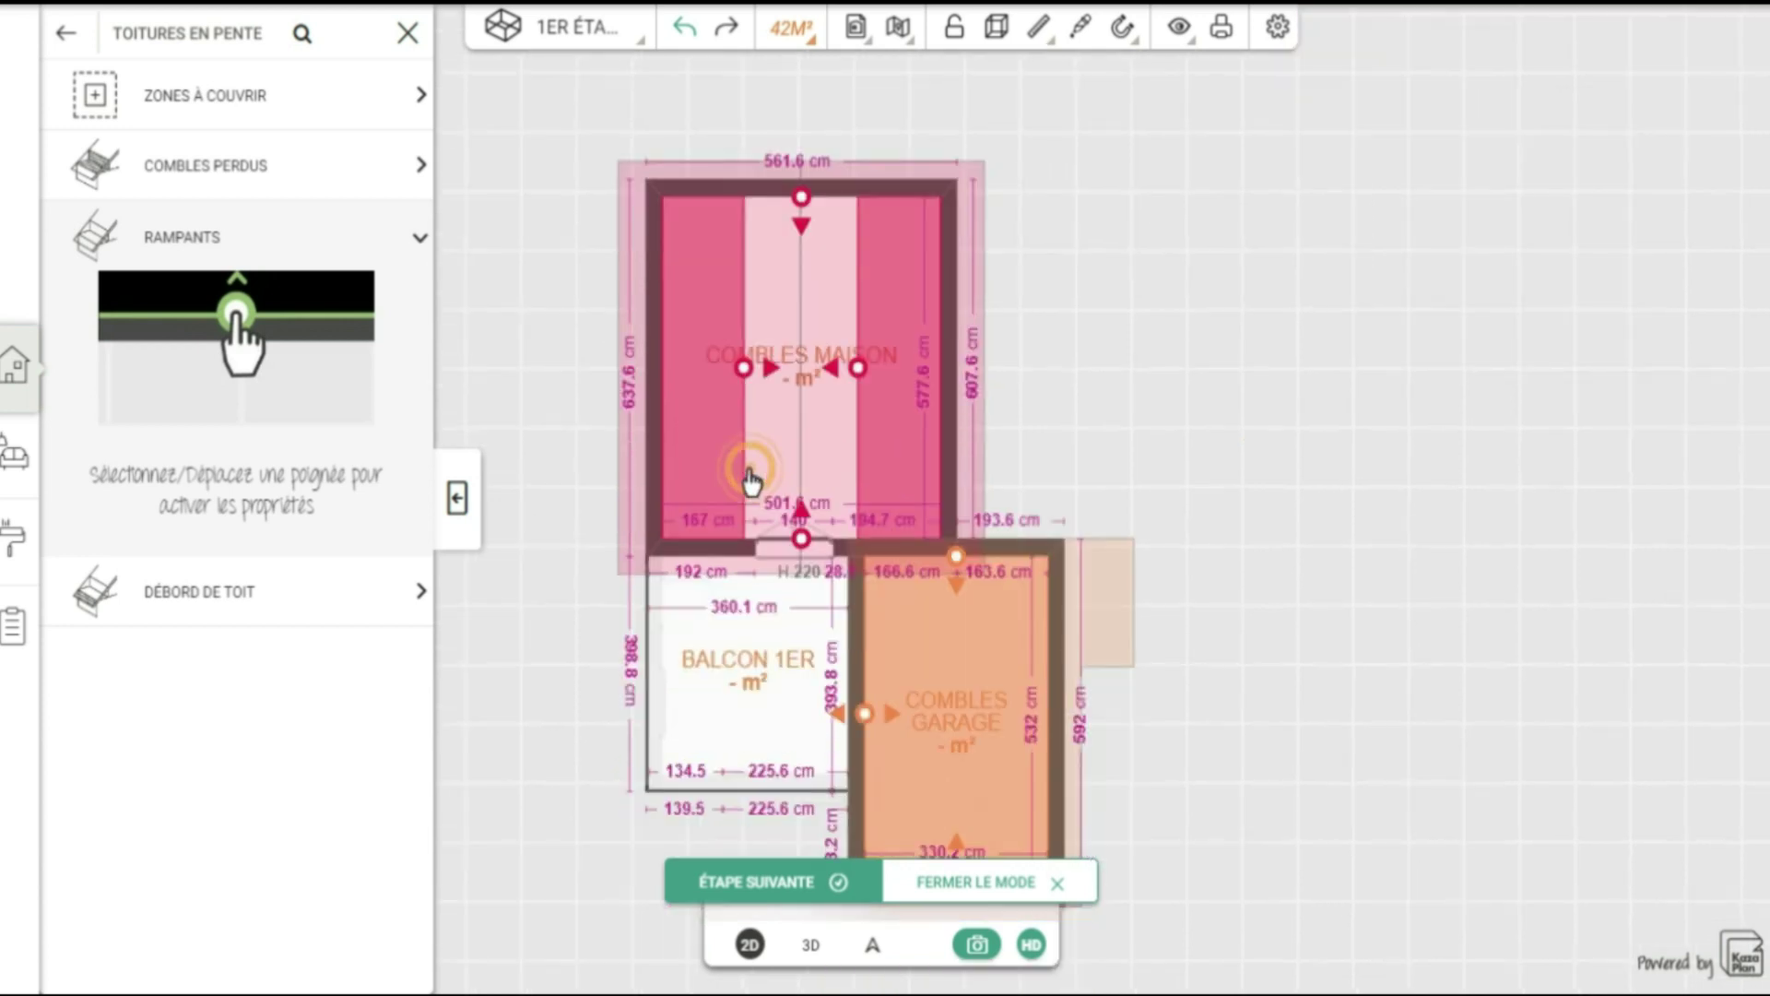
click(743, 368)
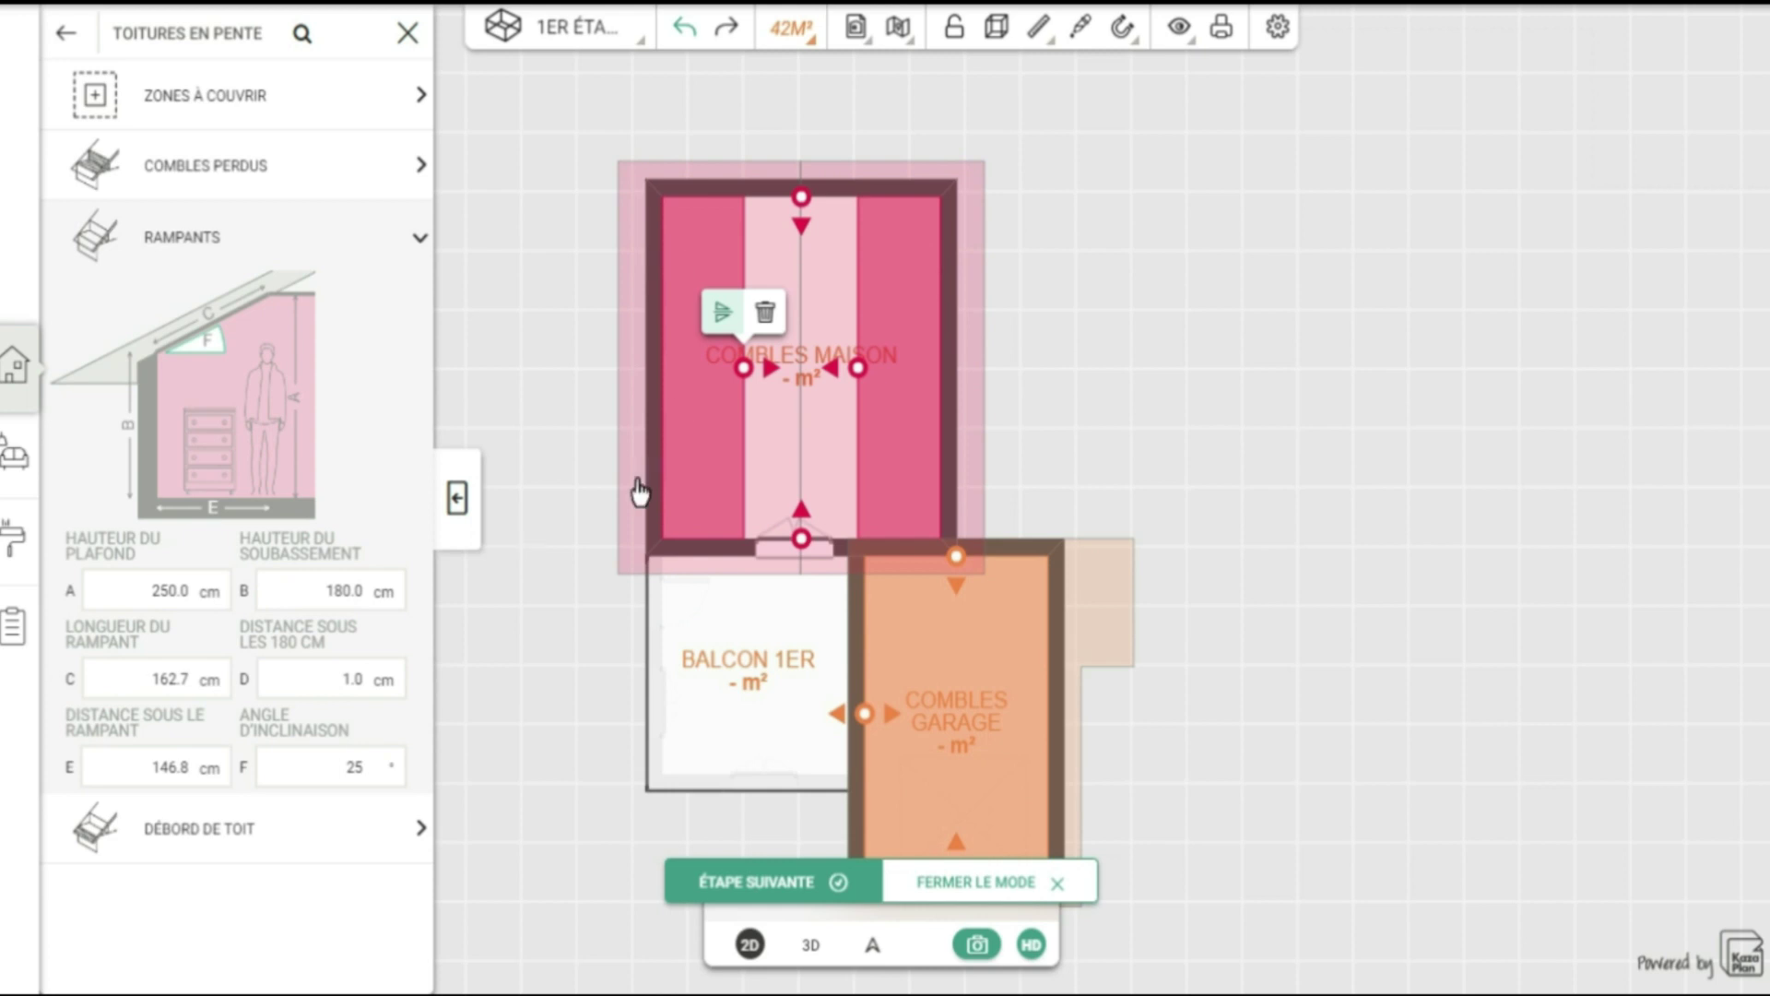
click(204, 834)
click(204, 835)
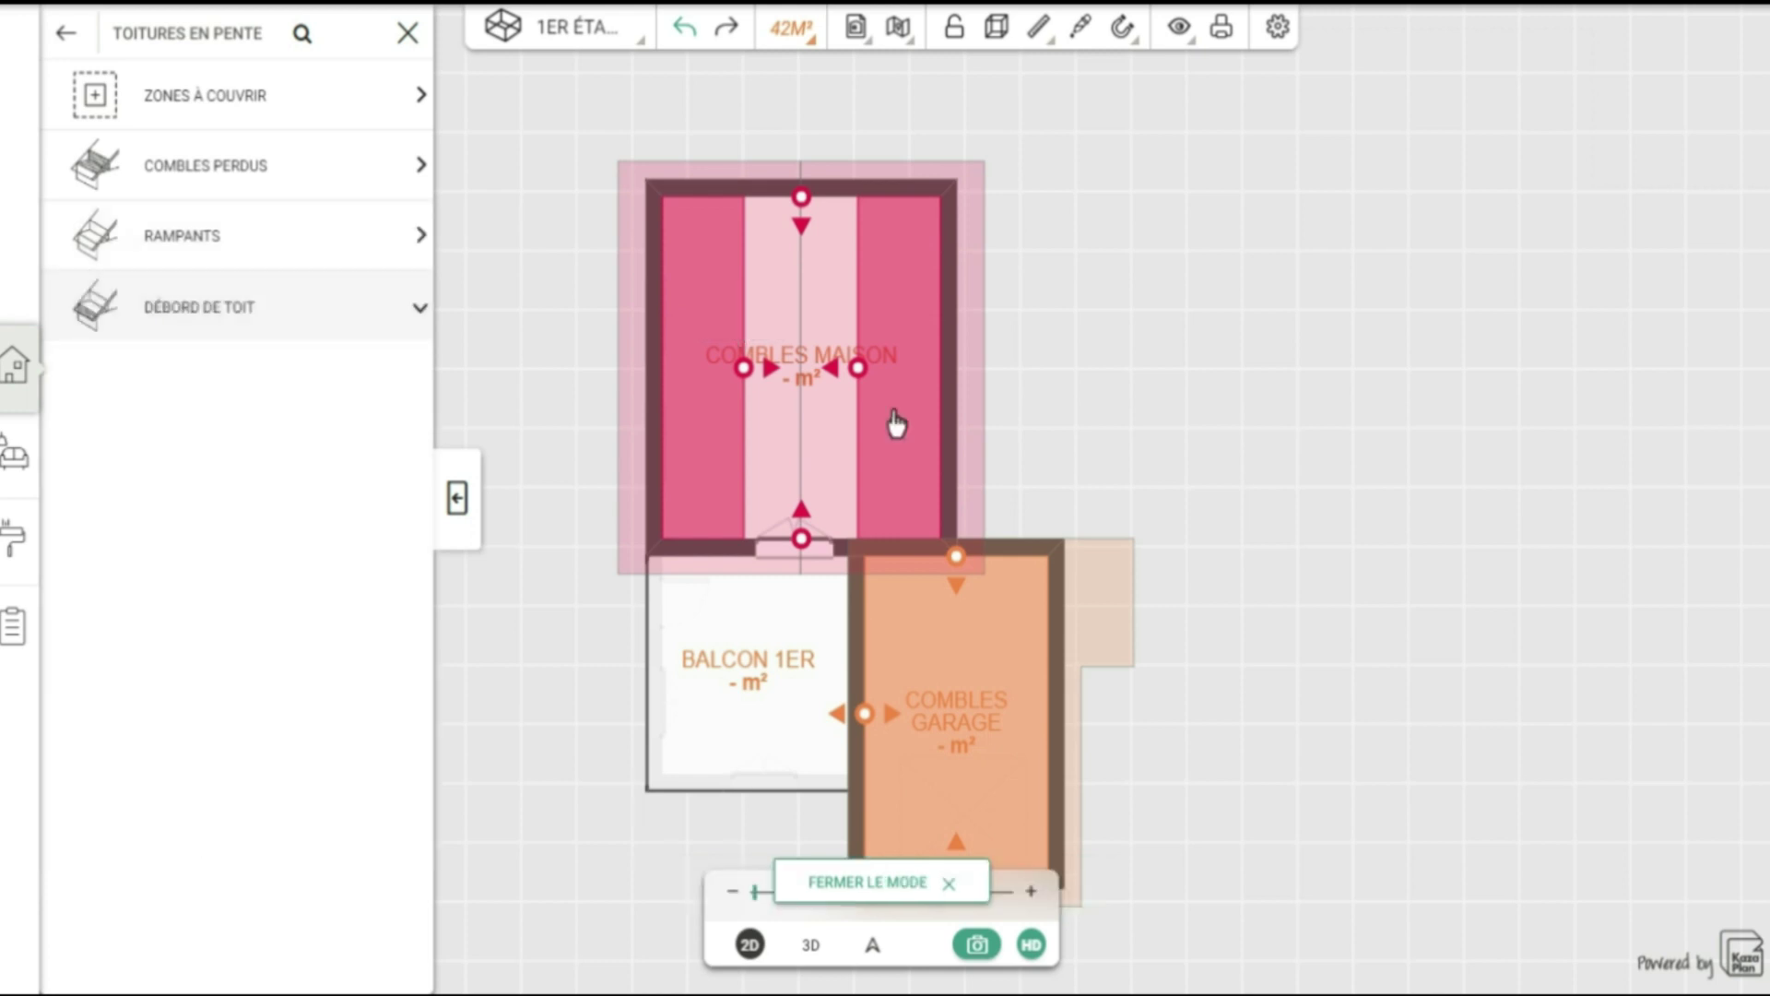
click(758, 221)
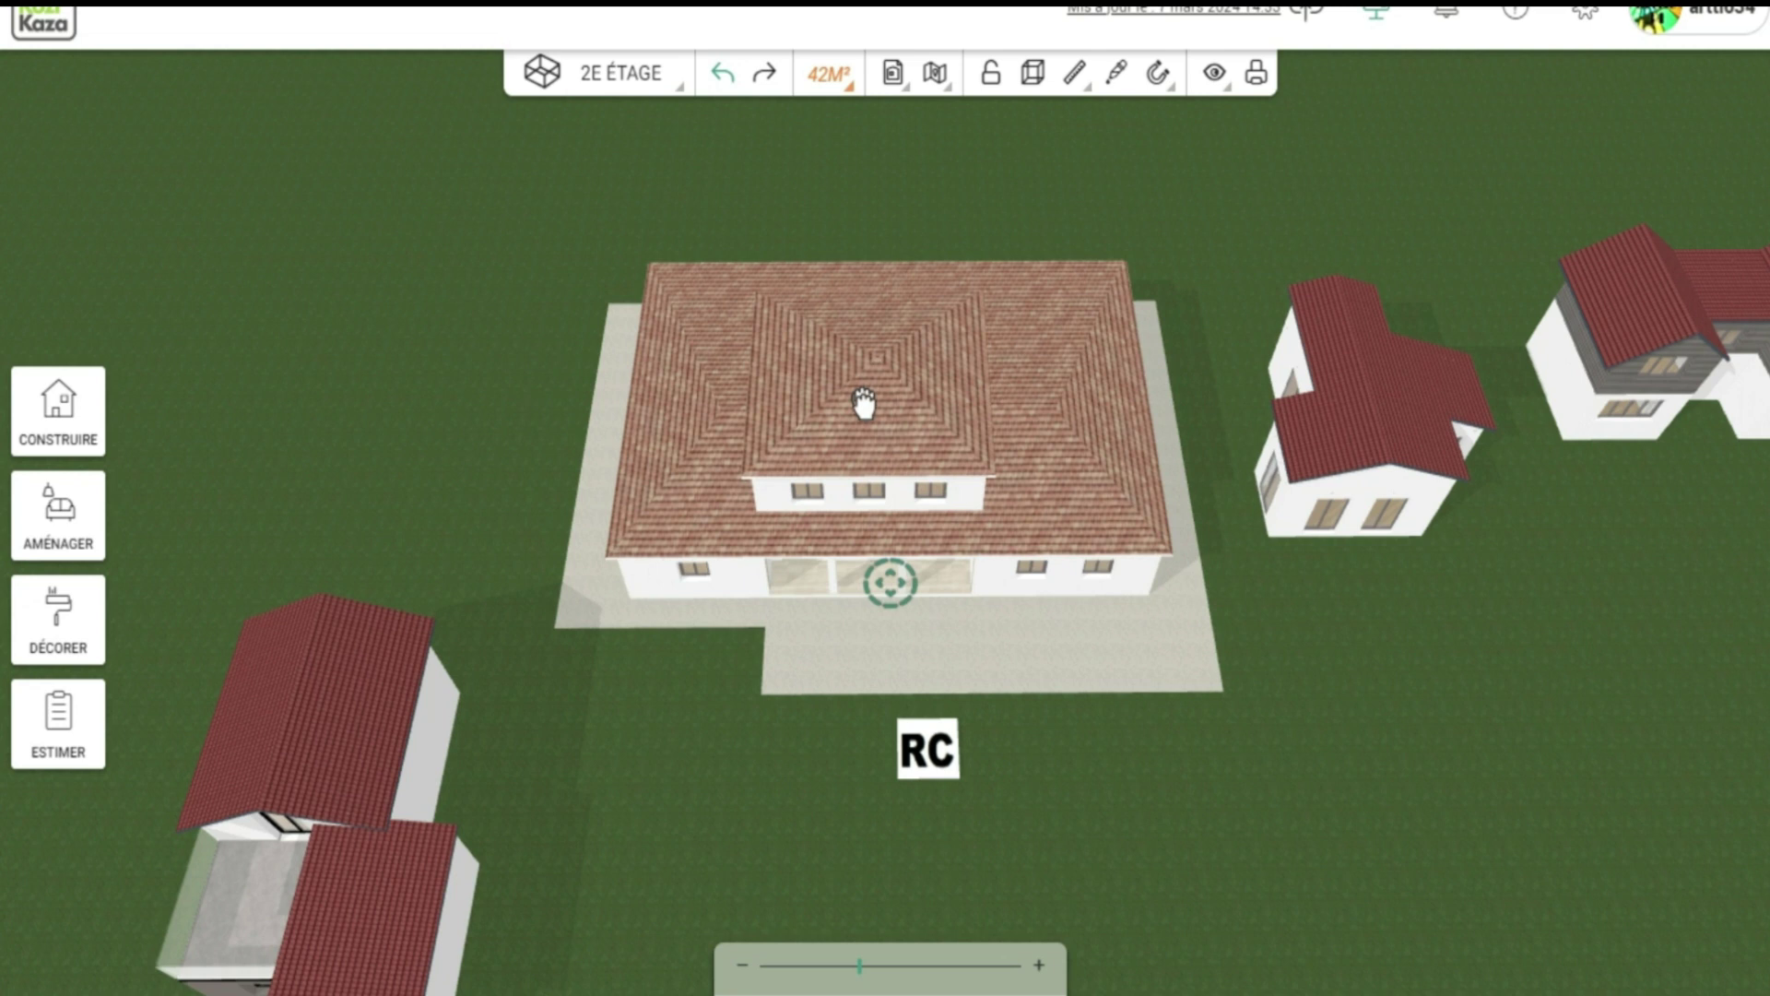
Step: Open the RC house's first floor (1er étage) and examine the slope settings on the roof's sides and beside the Chambre's windowed wall
click(625, 83)
click(622, 300)
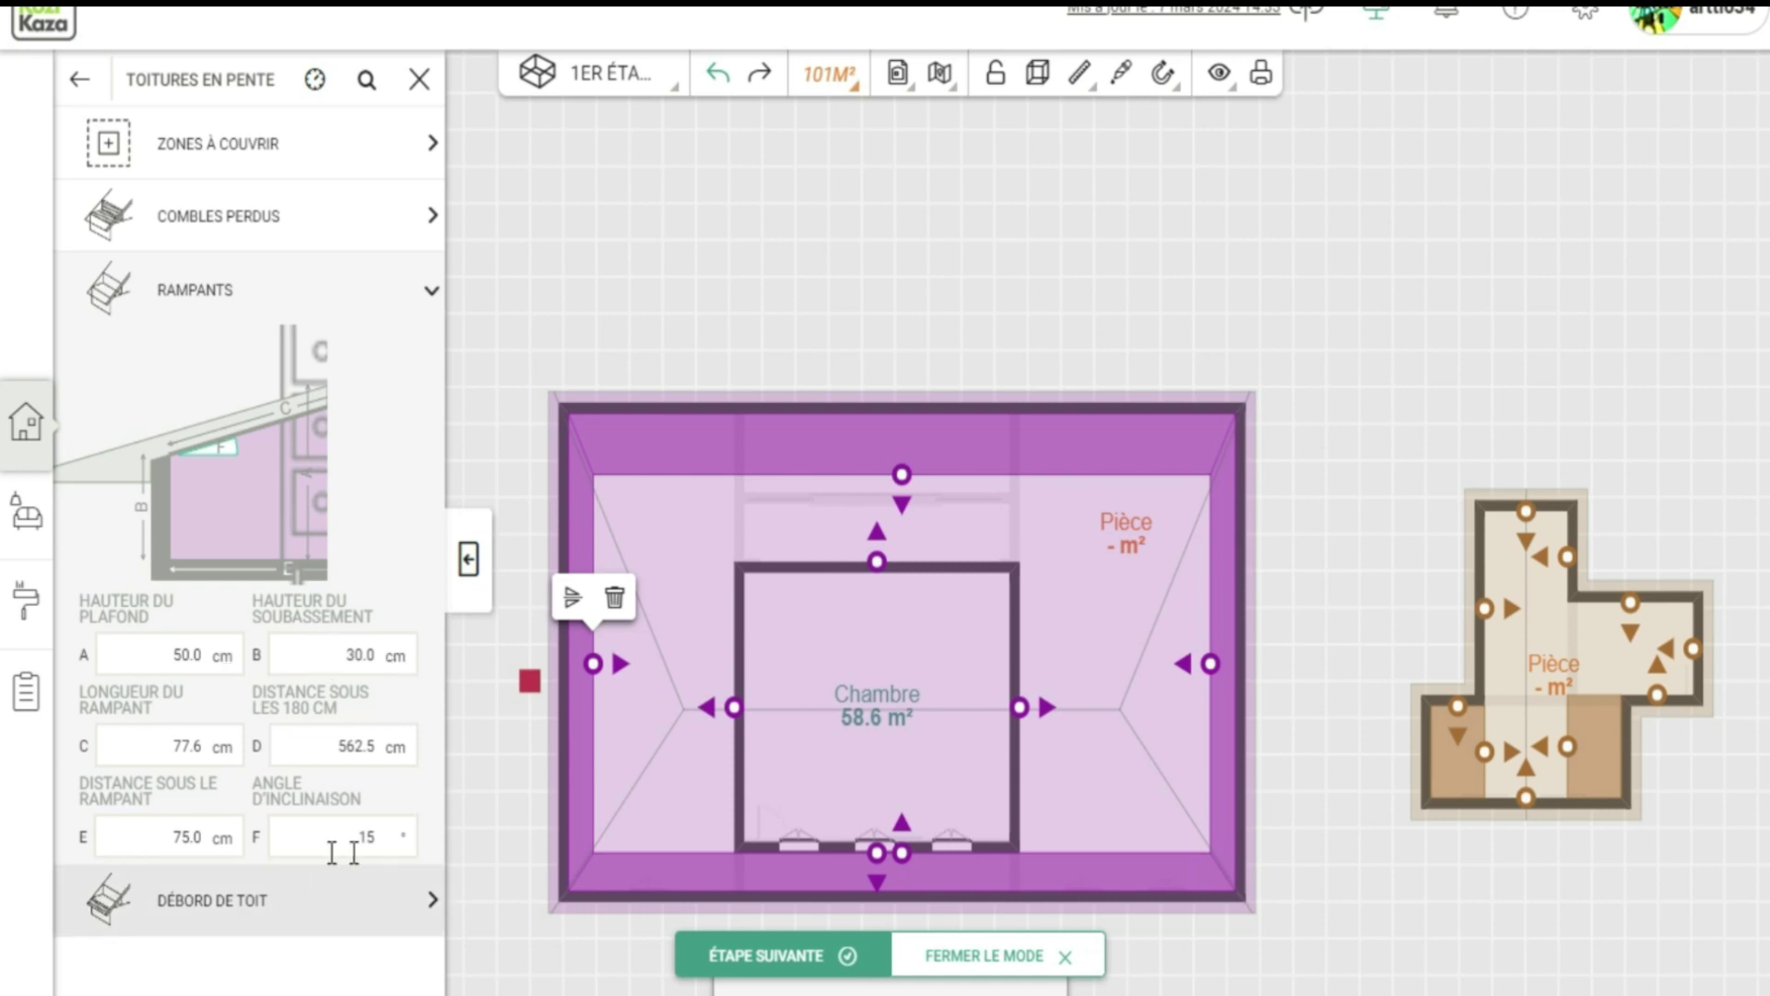
click(1210, 663)
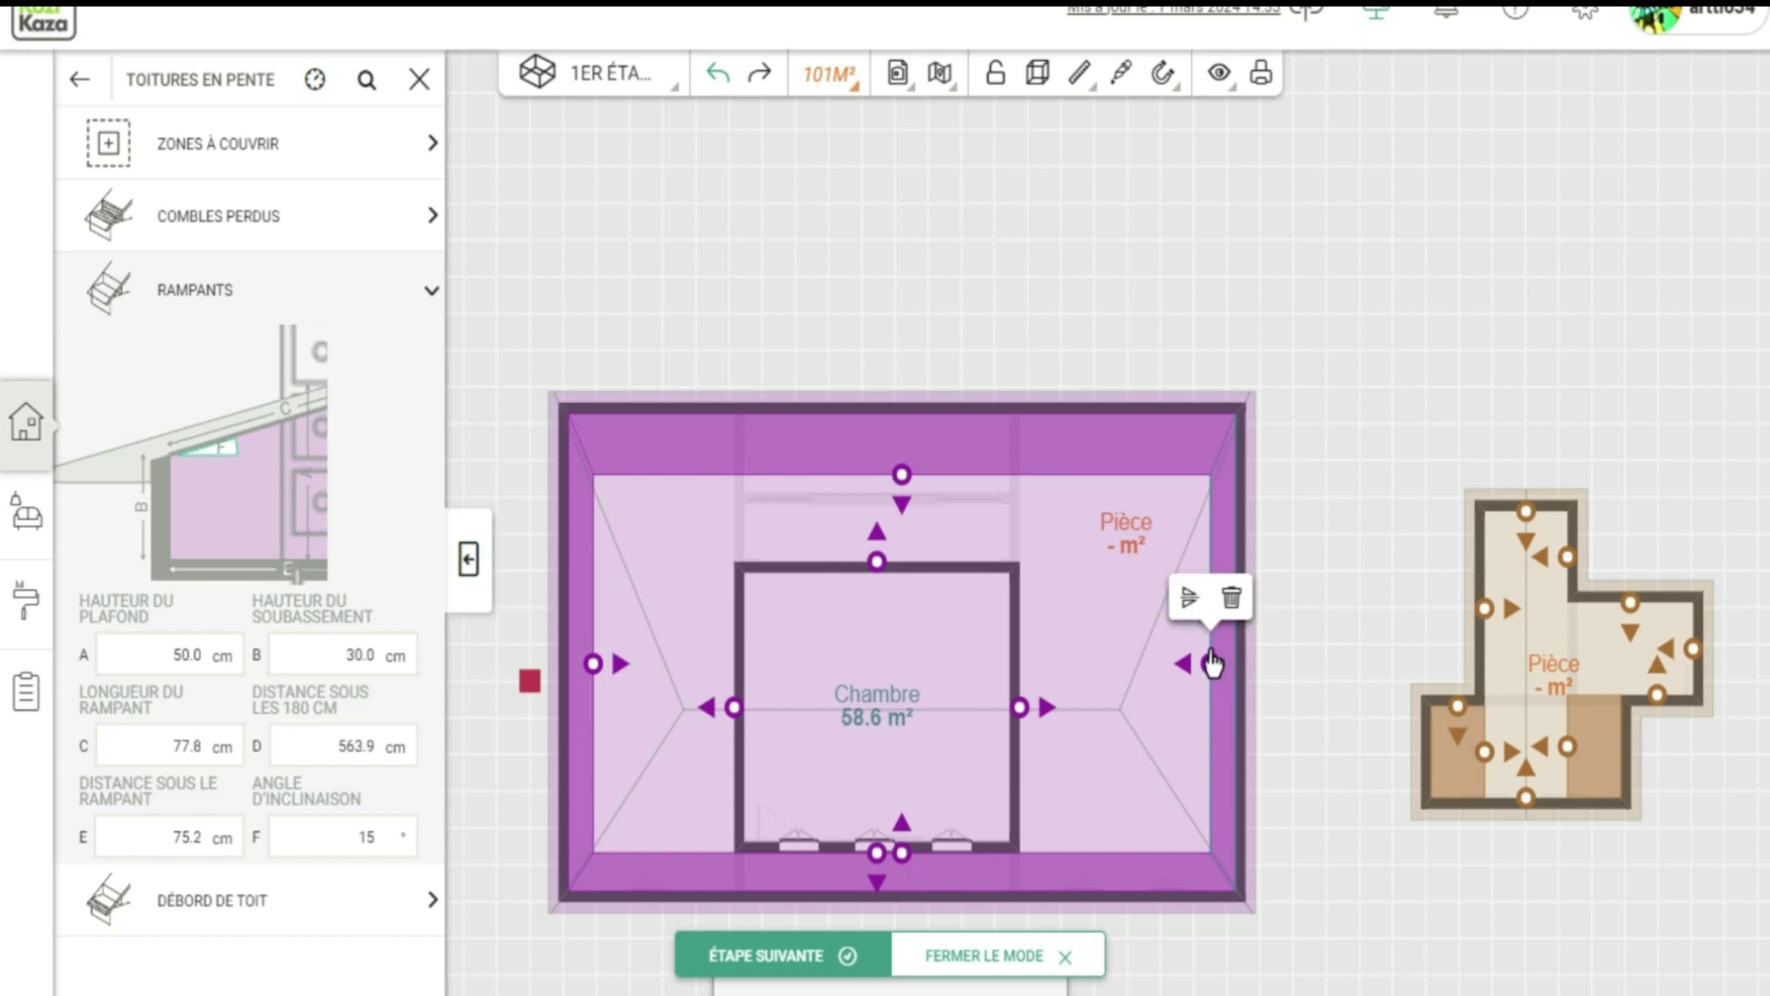
click(901, 476)
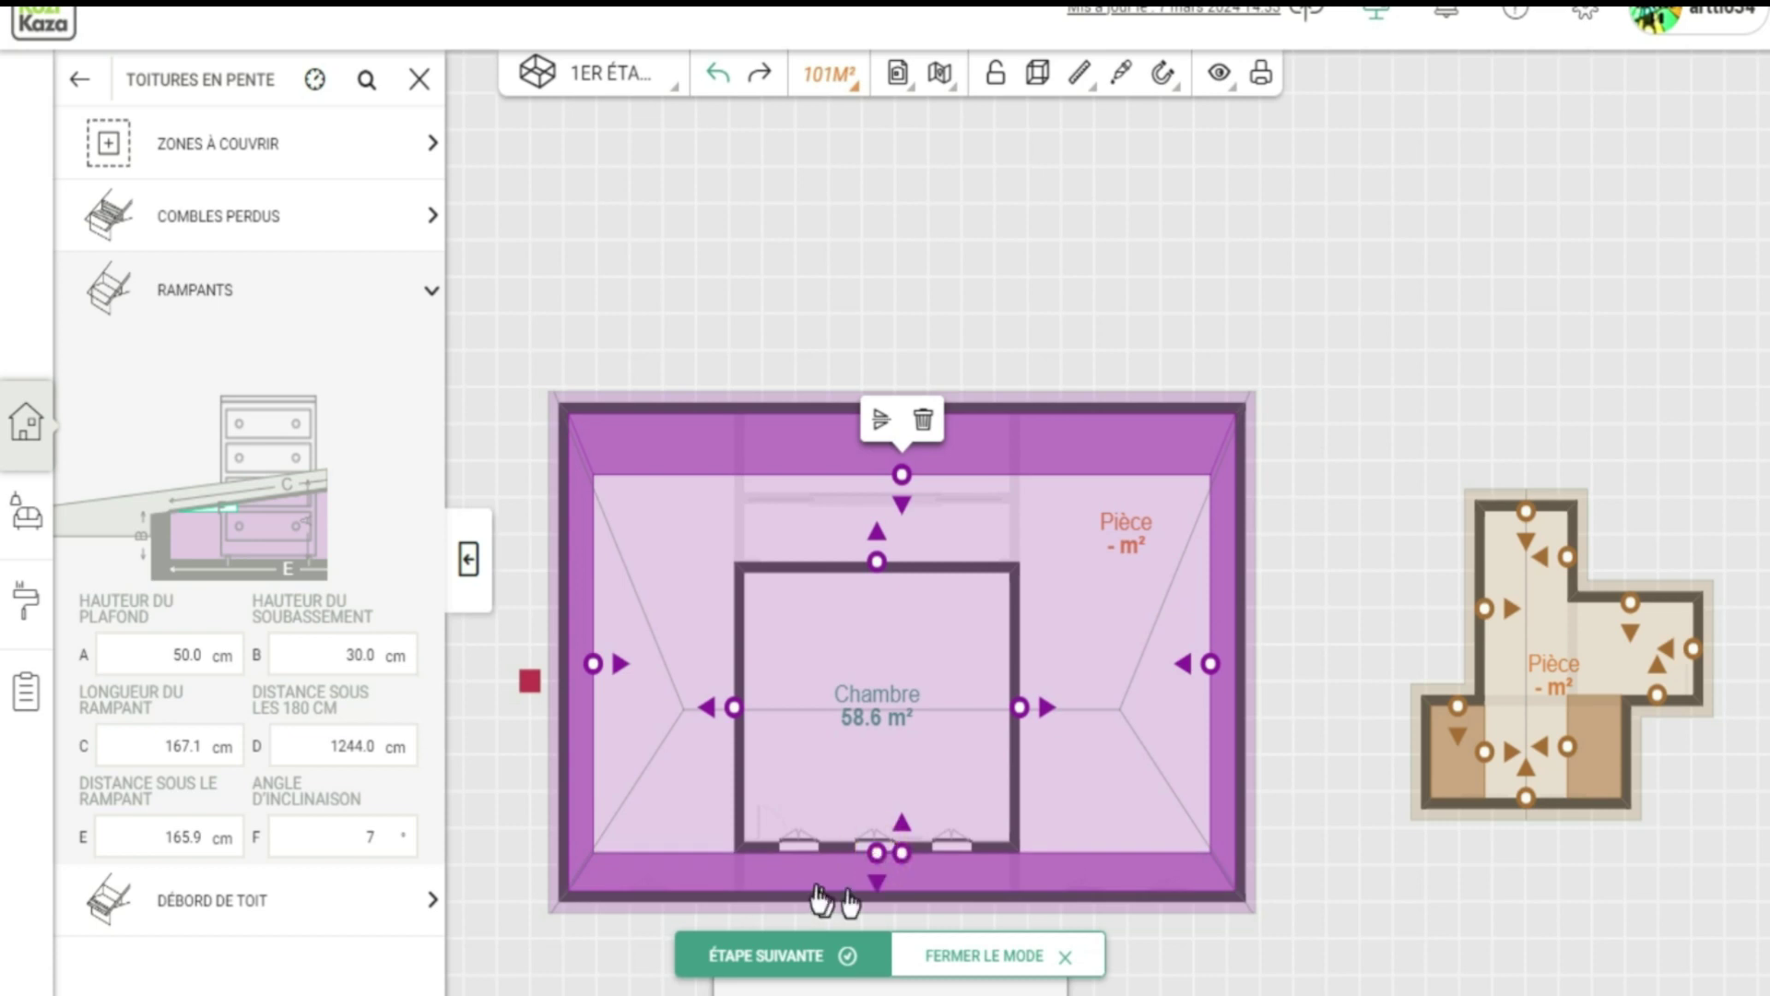
click(875, 858)
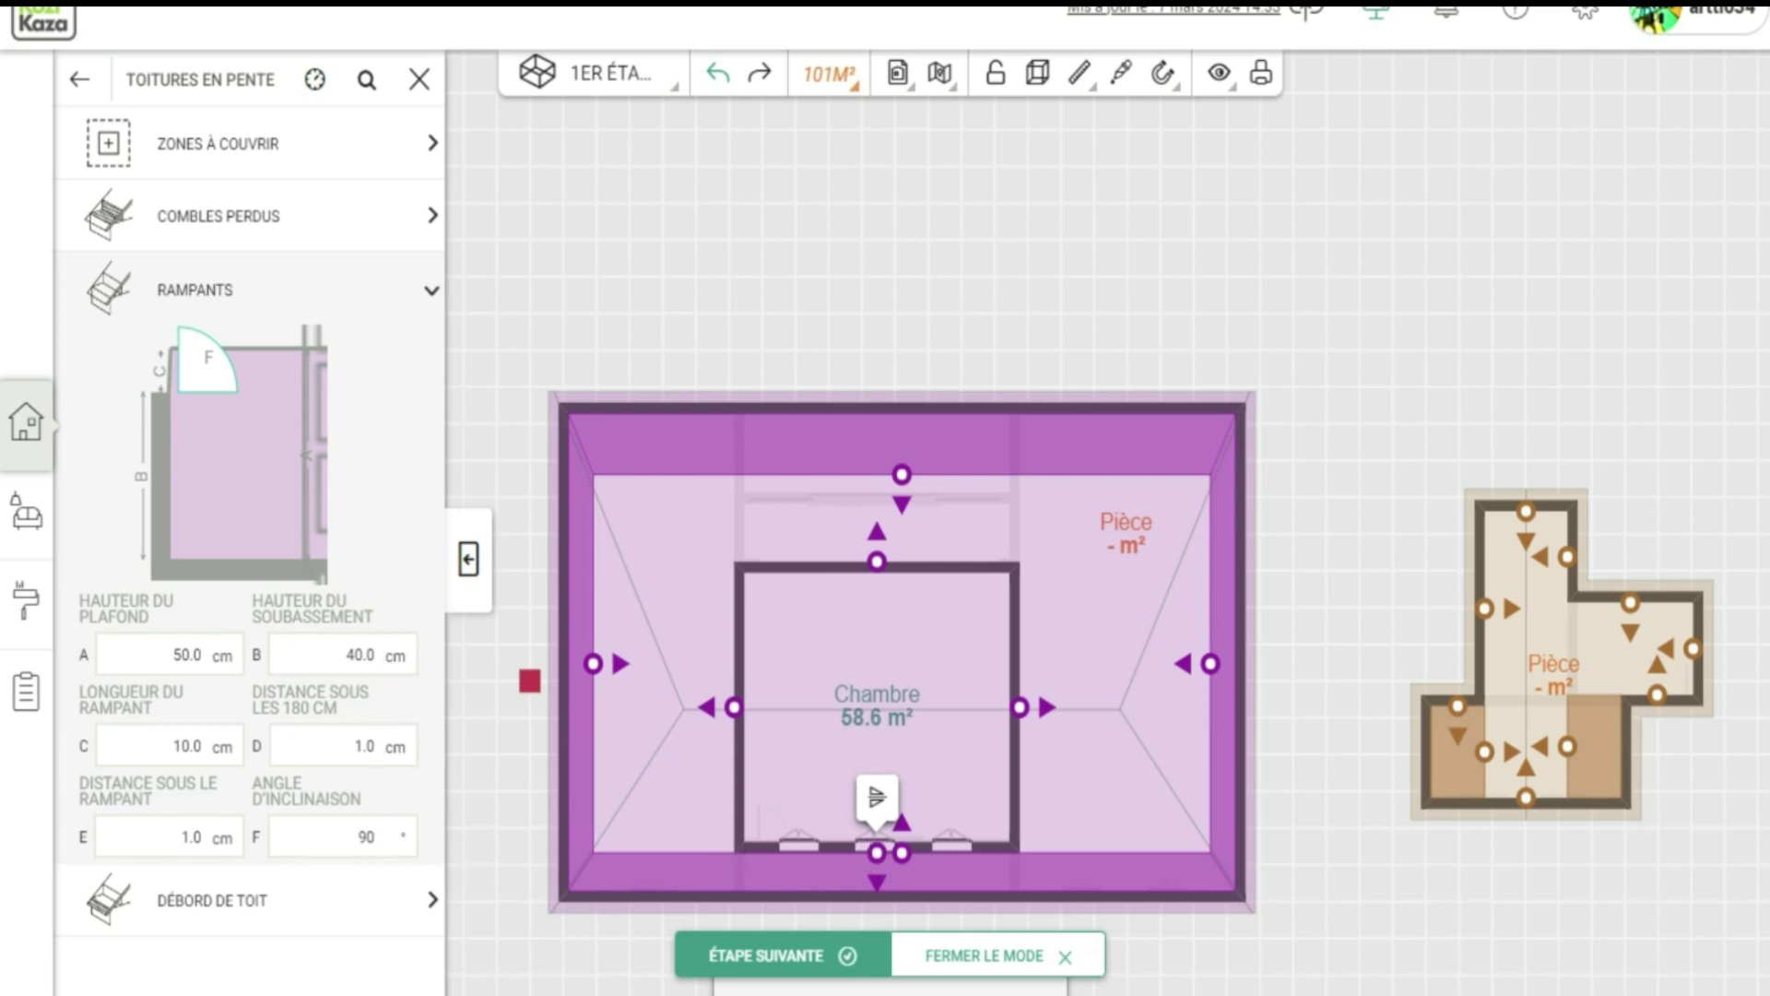
Step: Check the RC house's first-floor roof in 3D, reopen its slopes in plan and close the roof mode
click(830, 990)
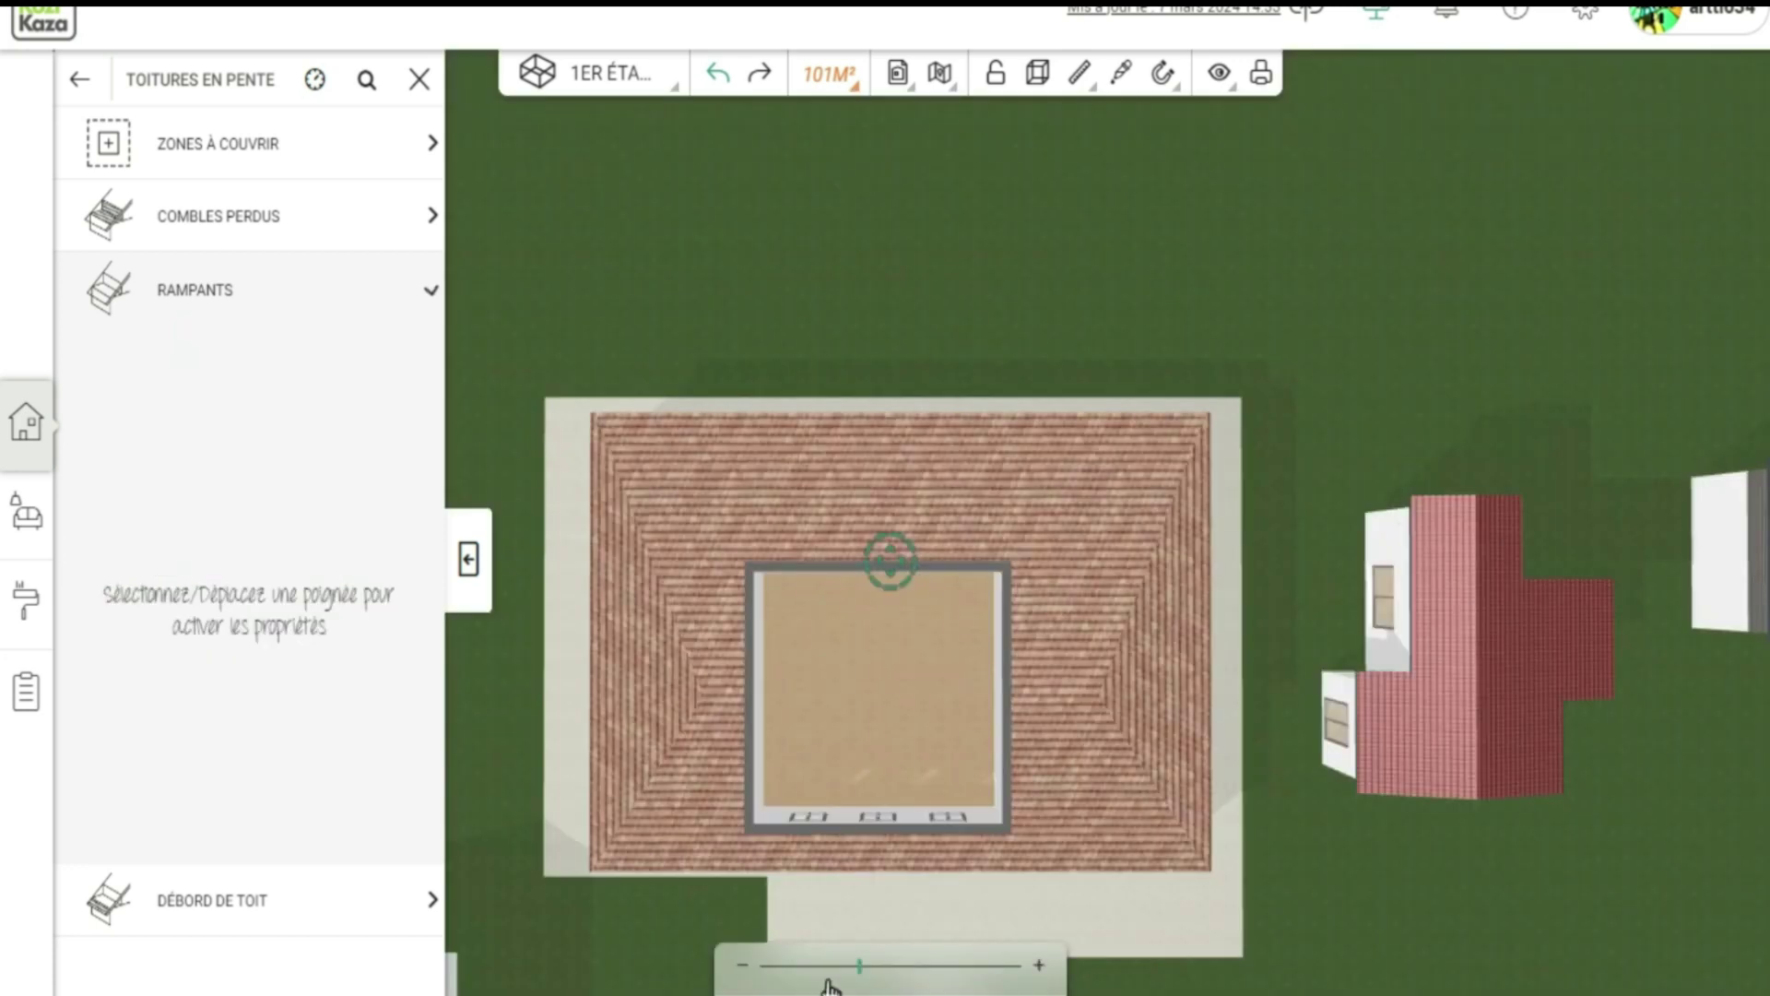
mouse_move(1101, 535)
mouse_down()
mouse_move(673, 817)
mouse_move(704, 826)
mouse_up()
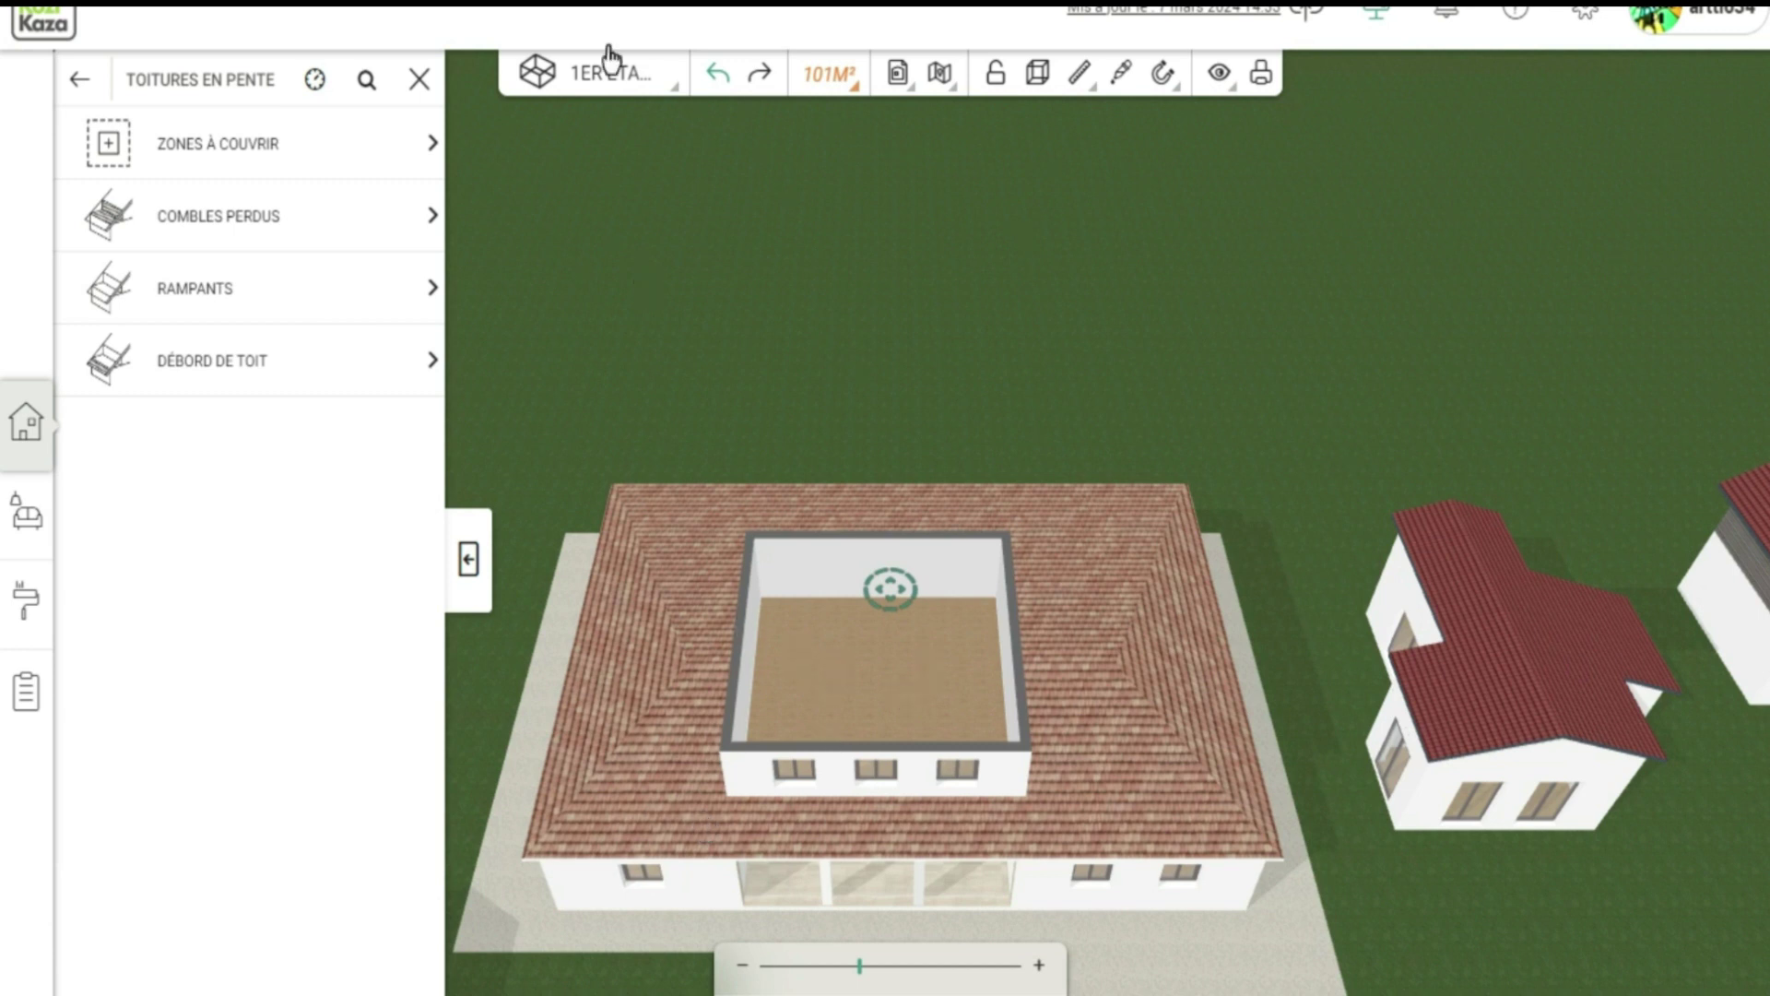
click(244, 293)
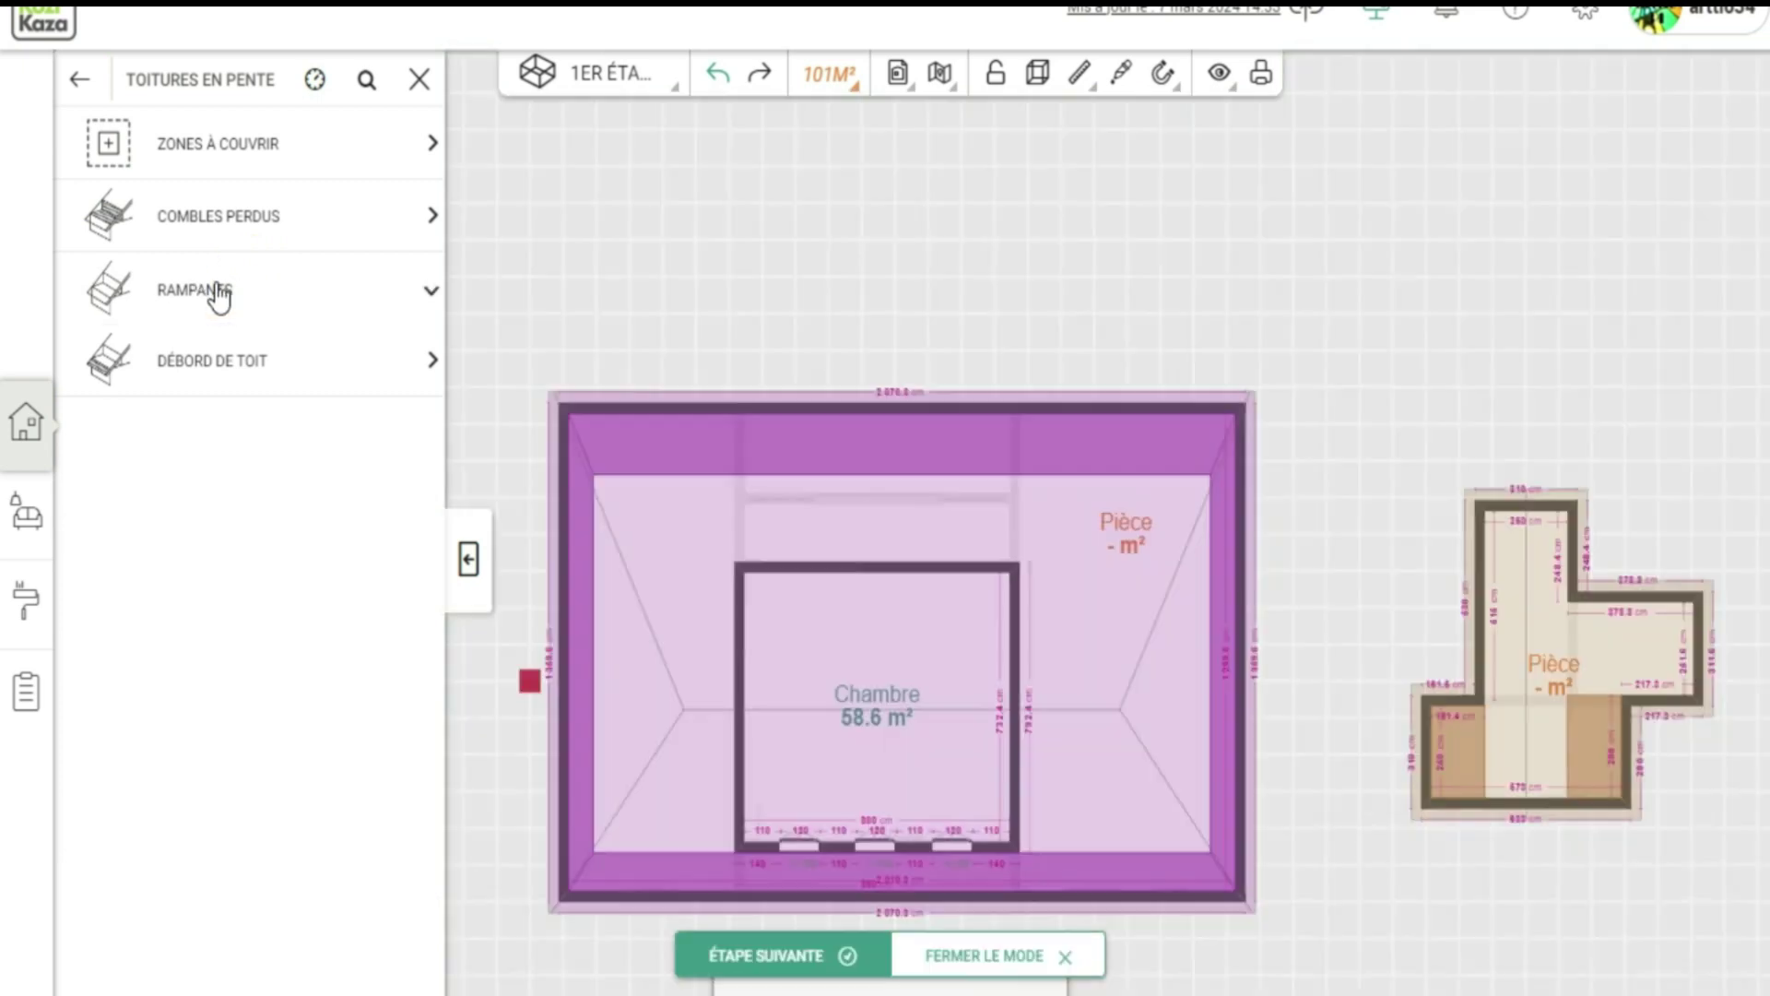
click(976, 964)
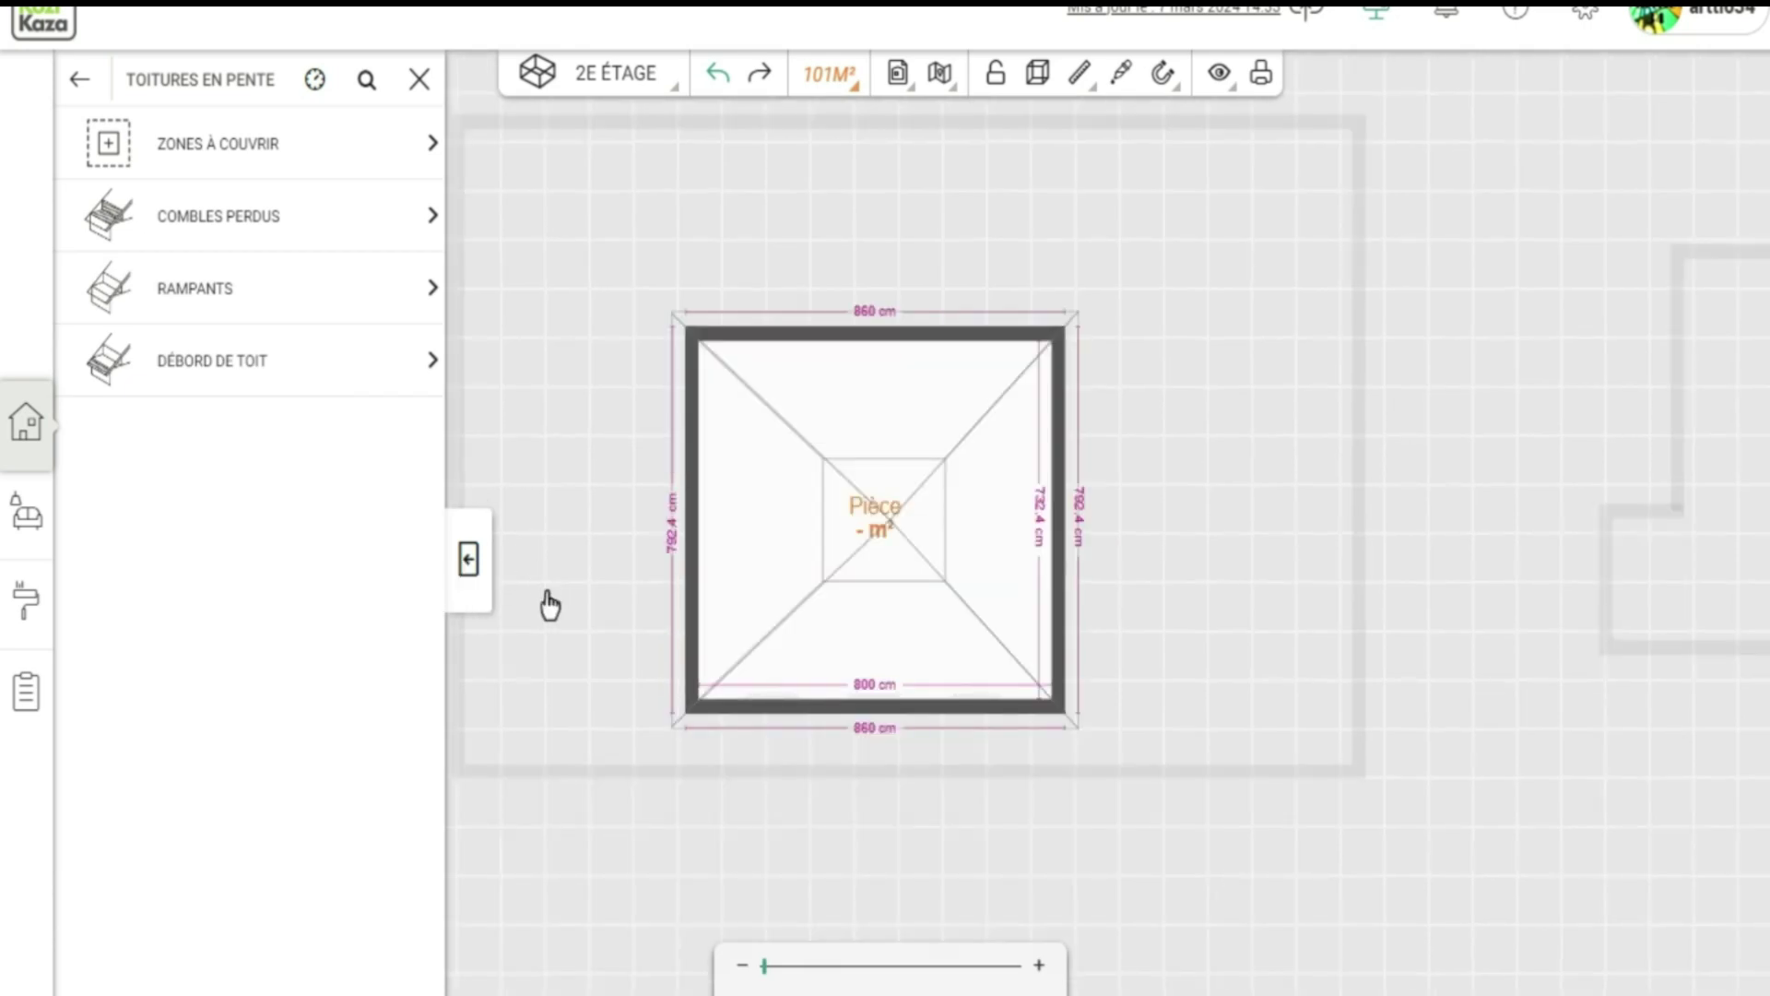
Step: Review the RC house's second-floor hip roof in plan and 3D, closing the roof settings
drag(550, 605, 552, 532)
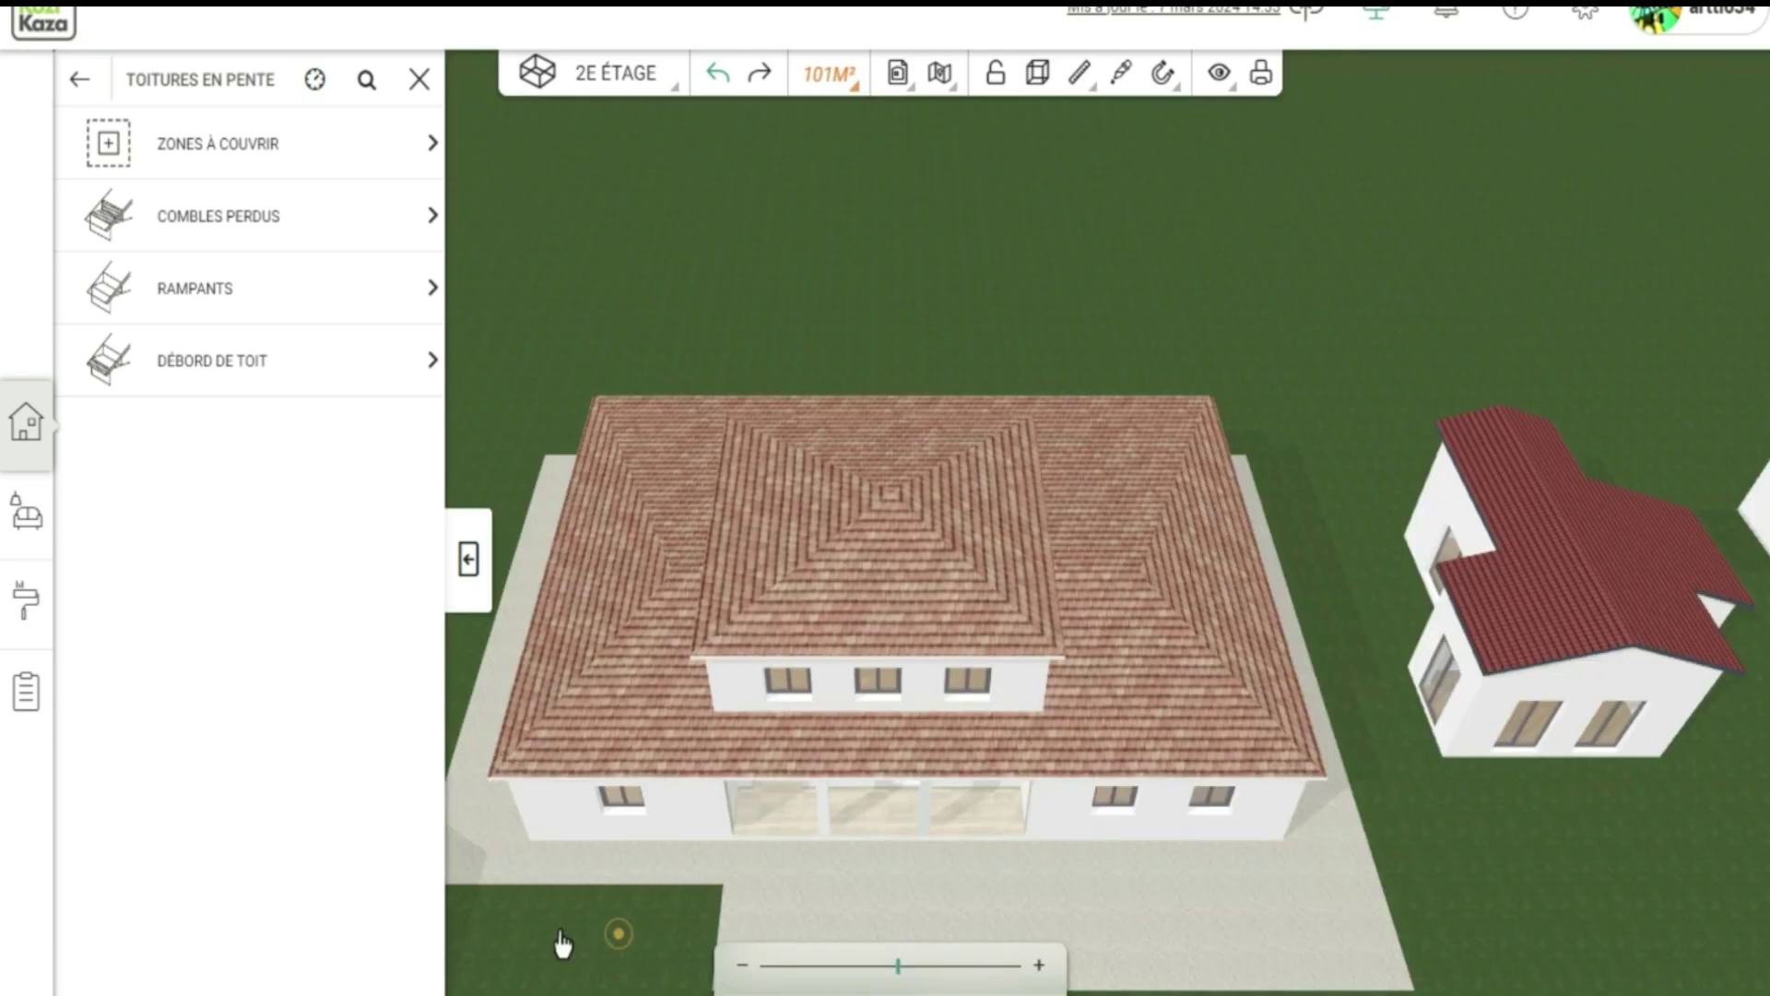
mouse_move(563, 942)
mouse_down()
mouse_move(538, 940)
mouse_move(734, 886)
mouse_move(672, 788)
mouse_move(645, 788)
mouse_move(651, 849)
mouse_up()
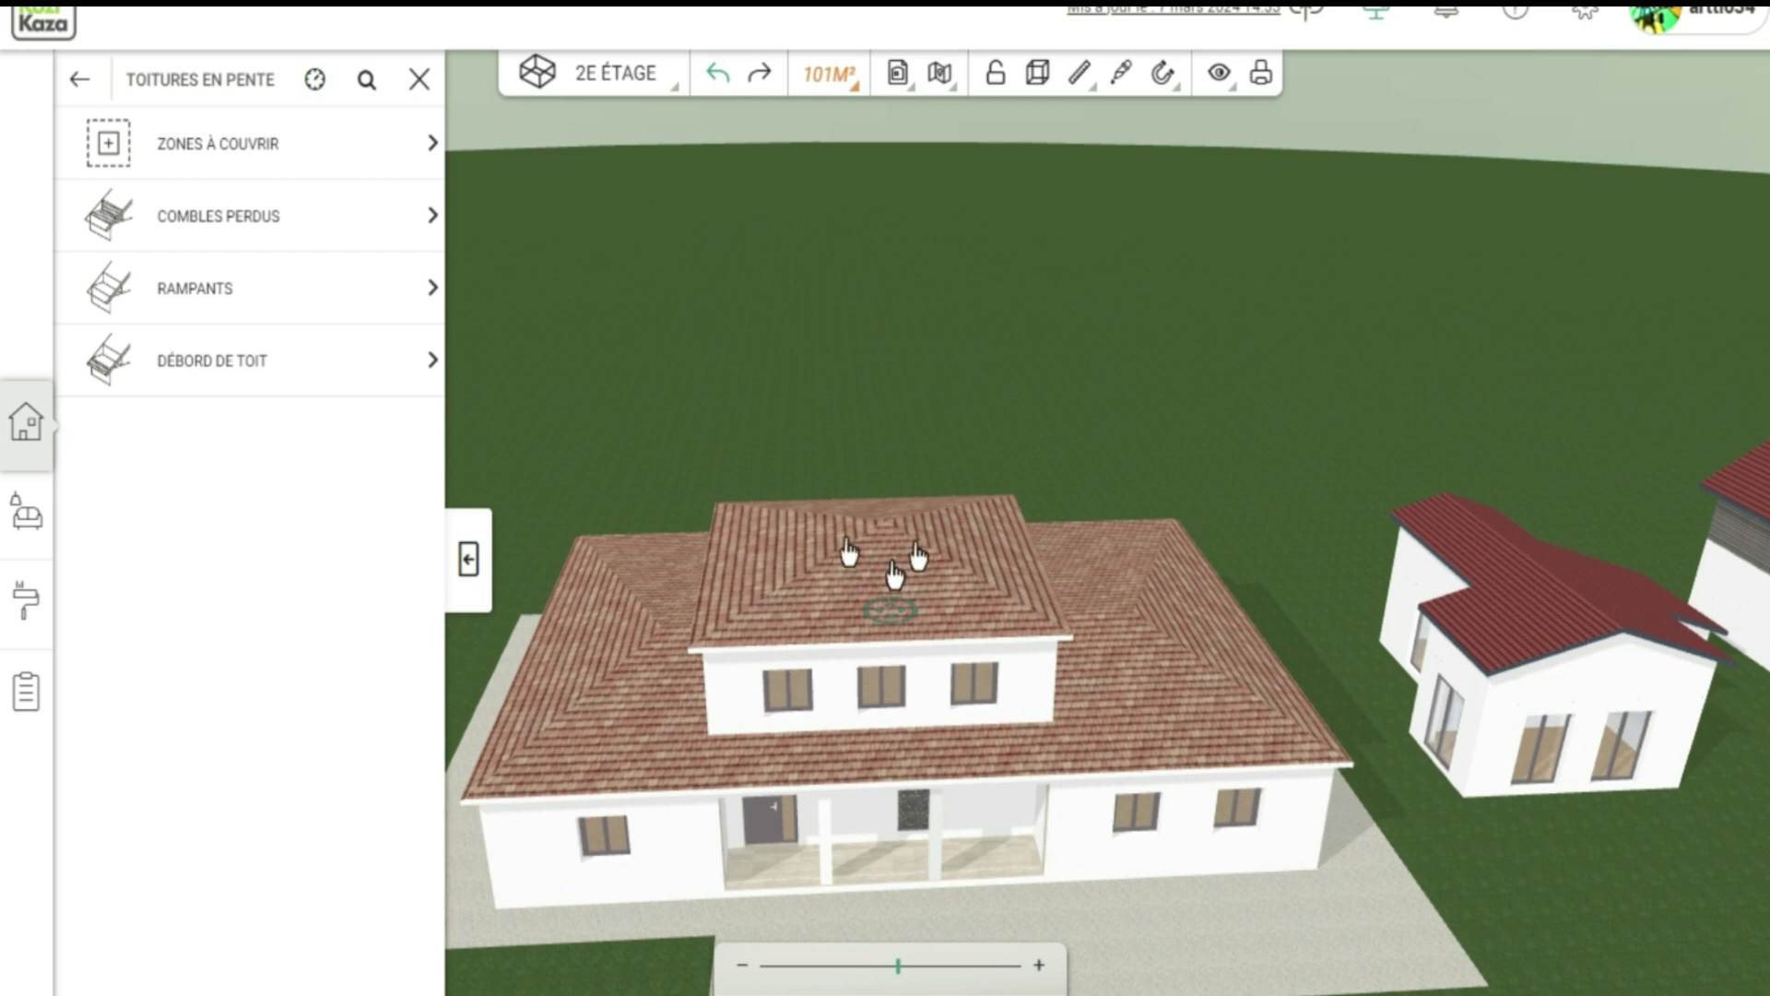
click(419, 80)
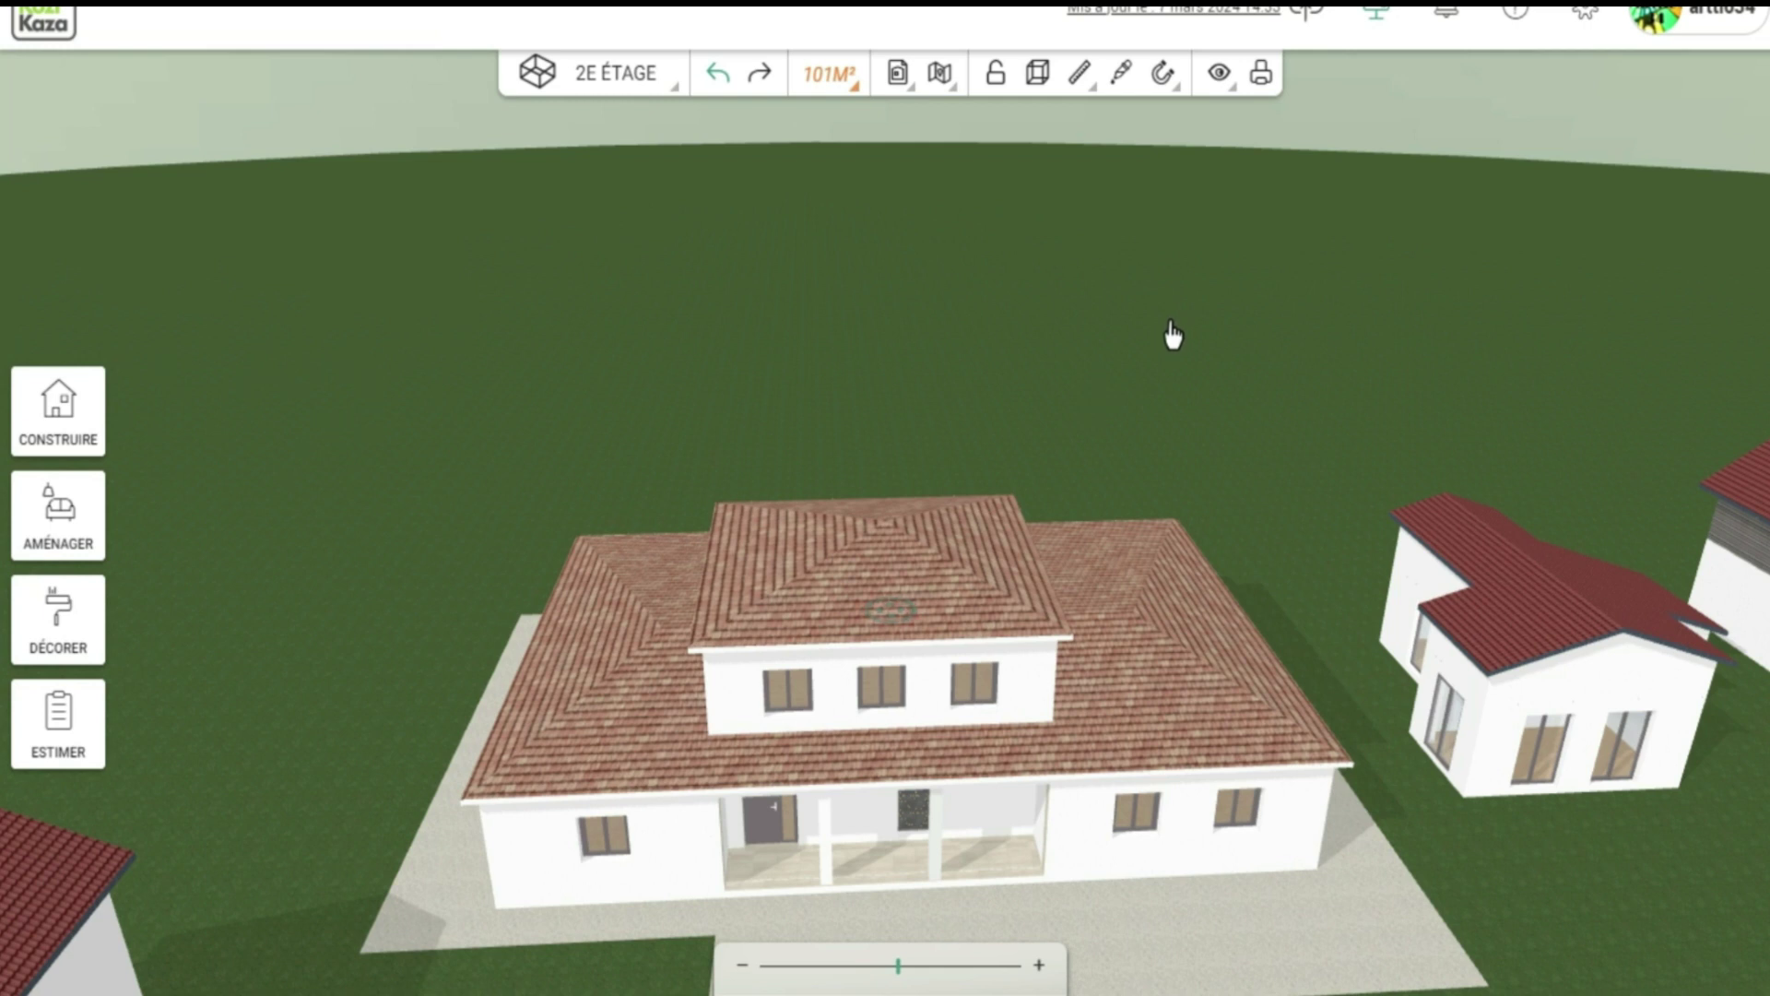
drag(1150, 417, 1143, 498)
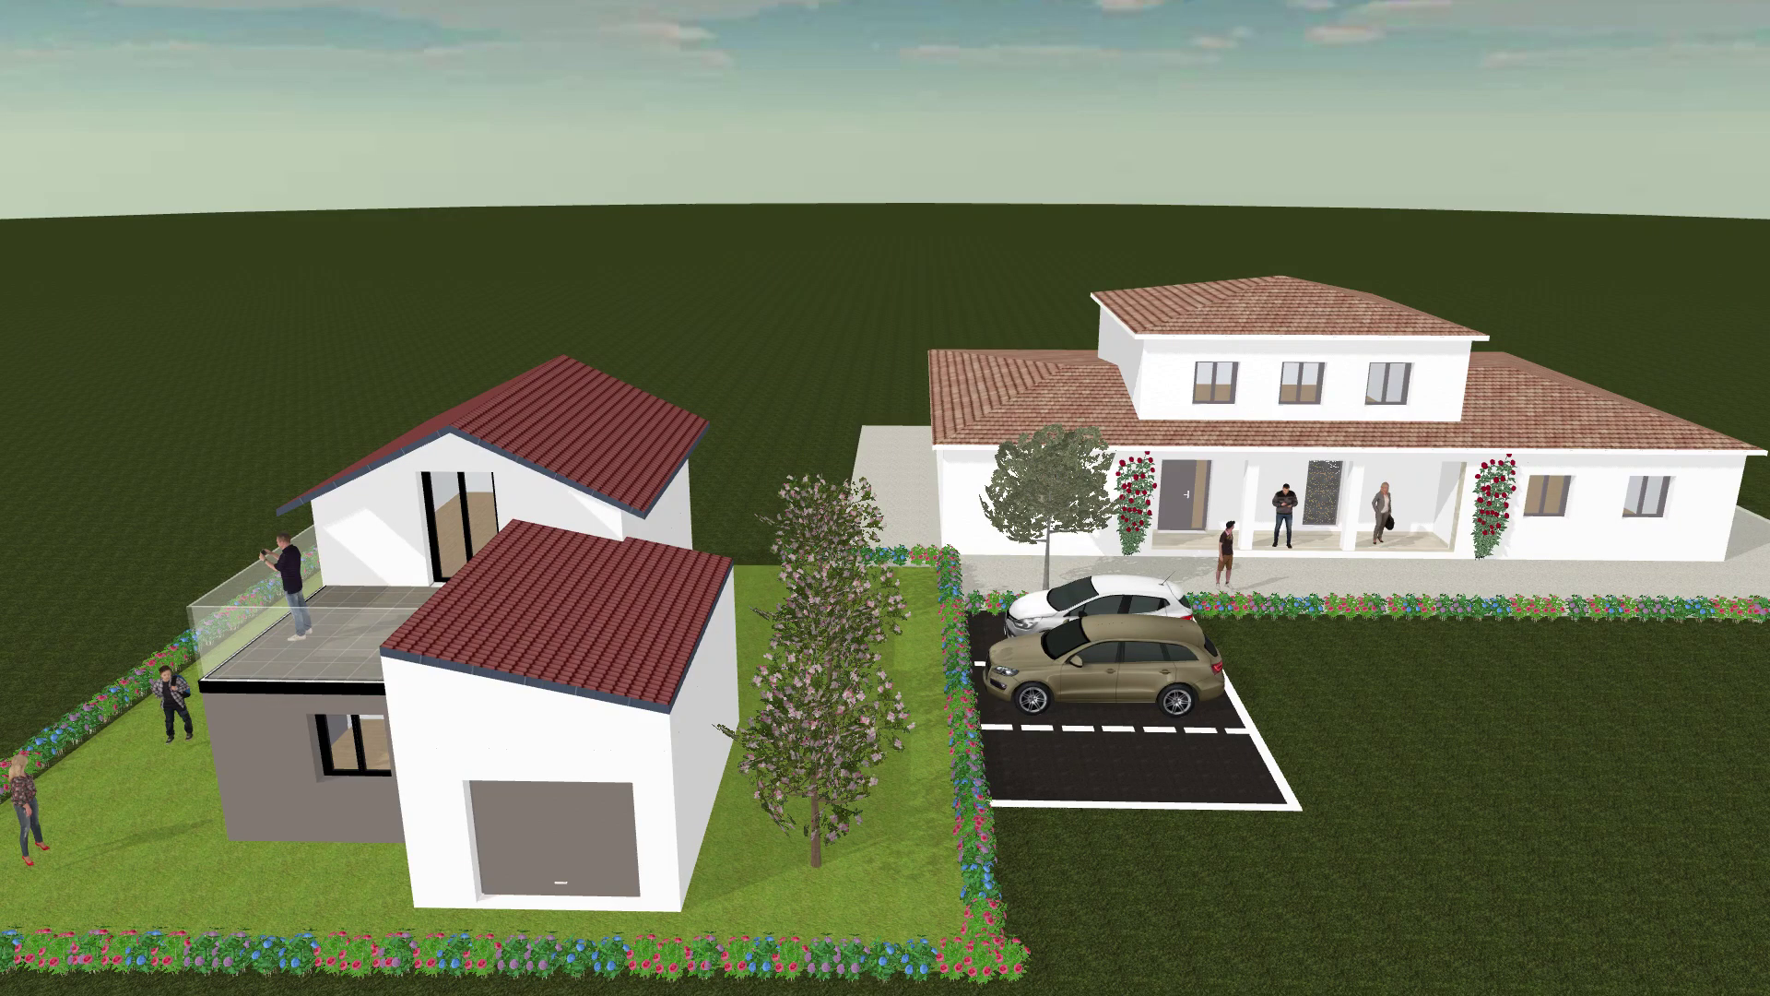